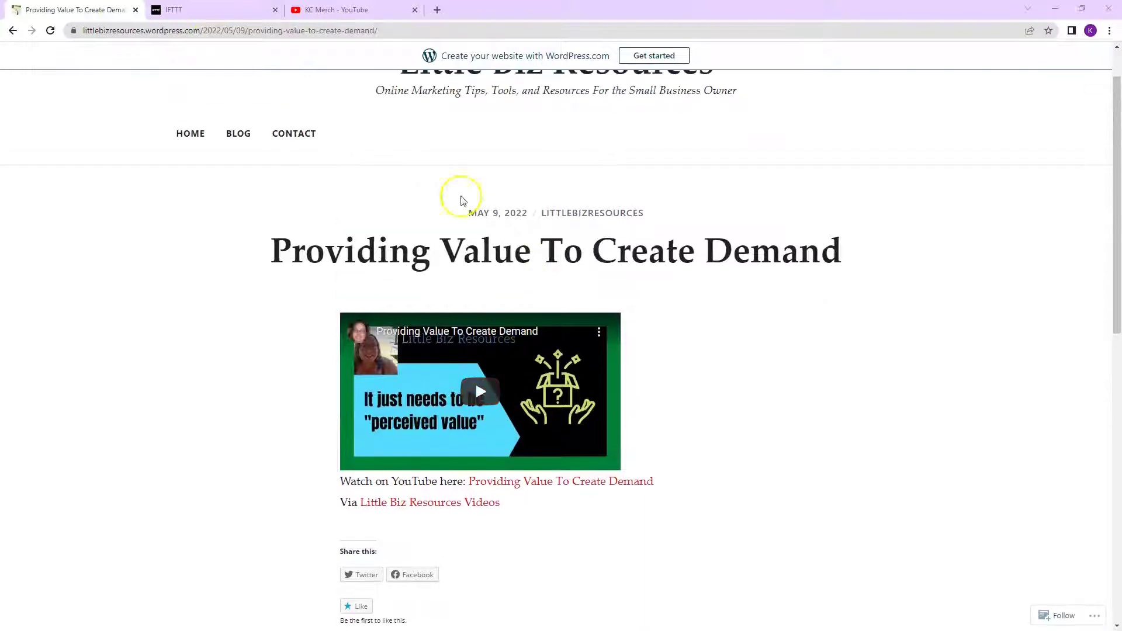
# Examine the Little Biz Resources home page, its blog list and the "Providing Value To Create Demand" post with its embedded video.
pyautogui.scroll(1, 87, 59)
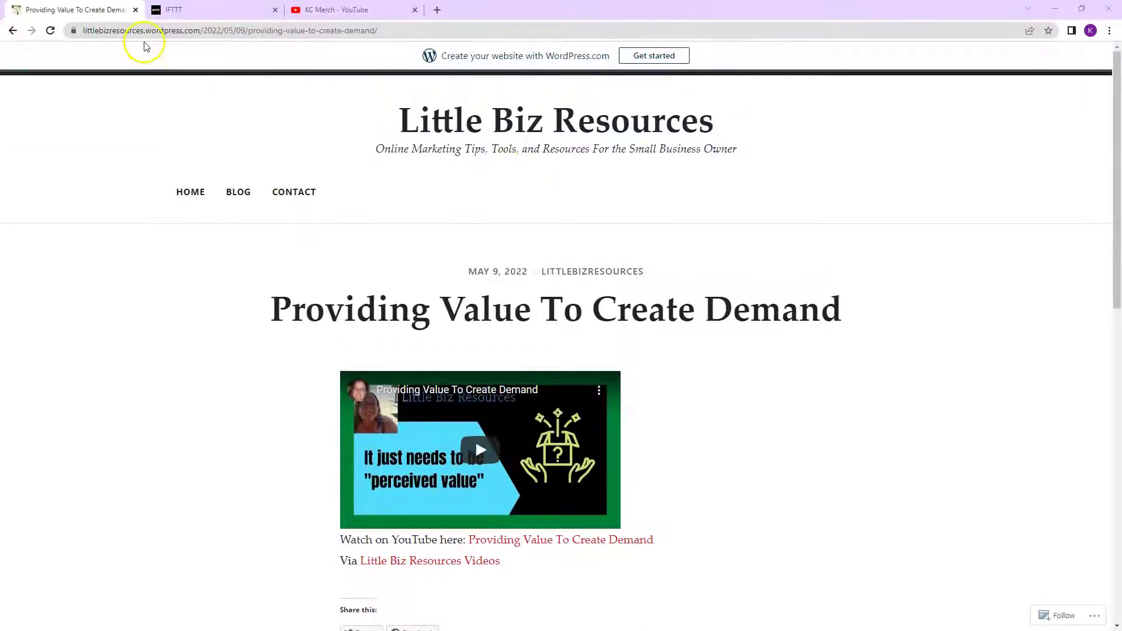
pyautogui.click(191, 191)
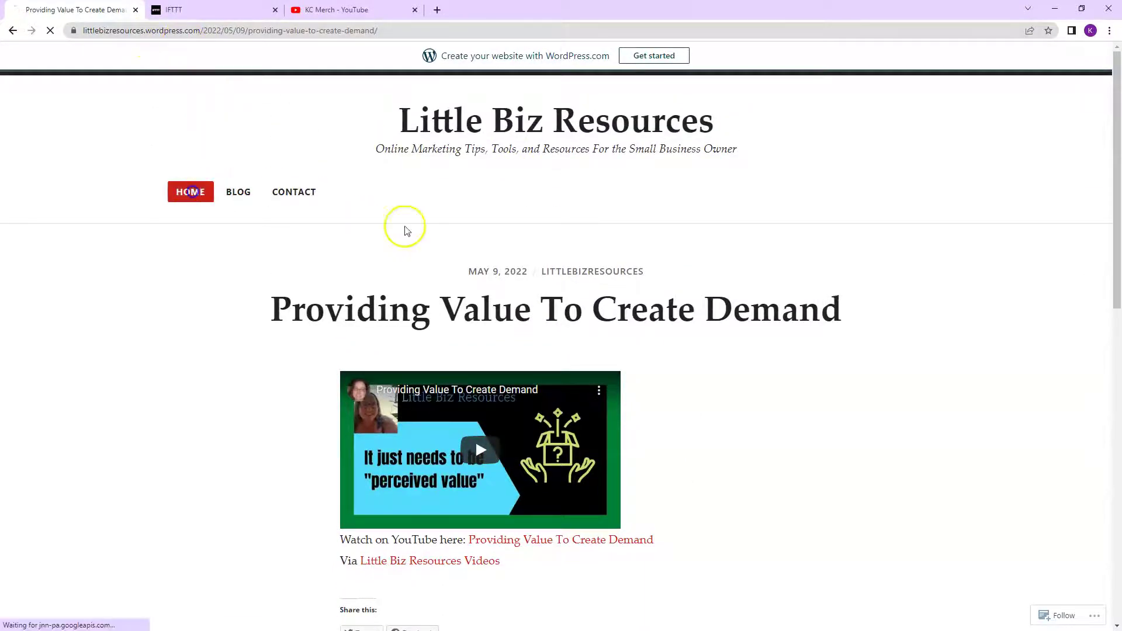
pyautogui.scroll(-5, 520, 228)
pyautogui.scroll(-6, 573, 291)
pyautogui.scroll(10, 573, 291)
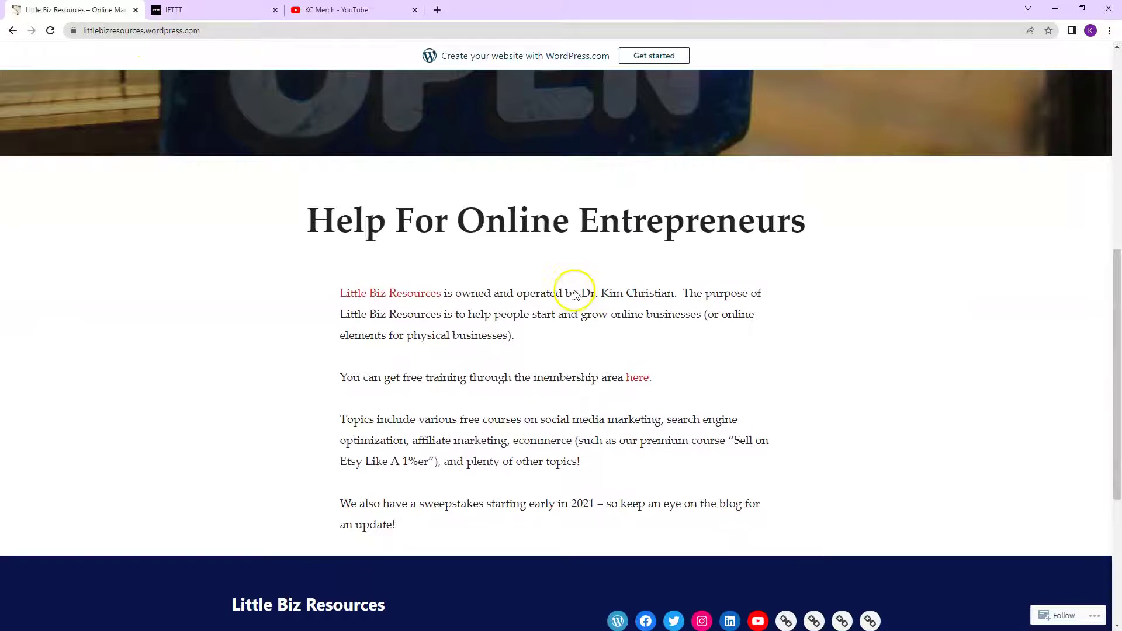
pyautogui.click(238, 192)
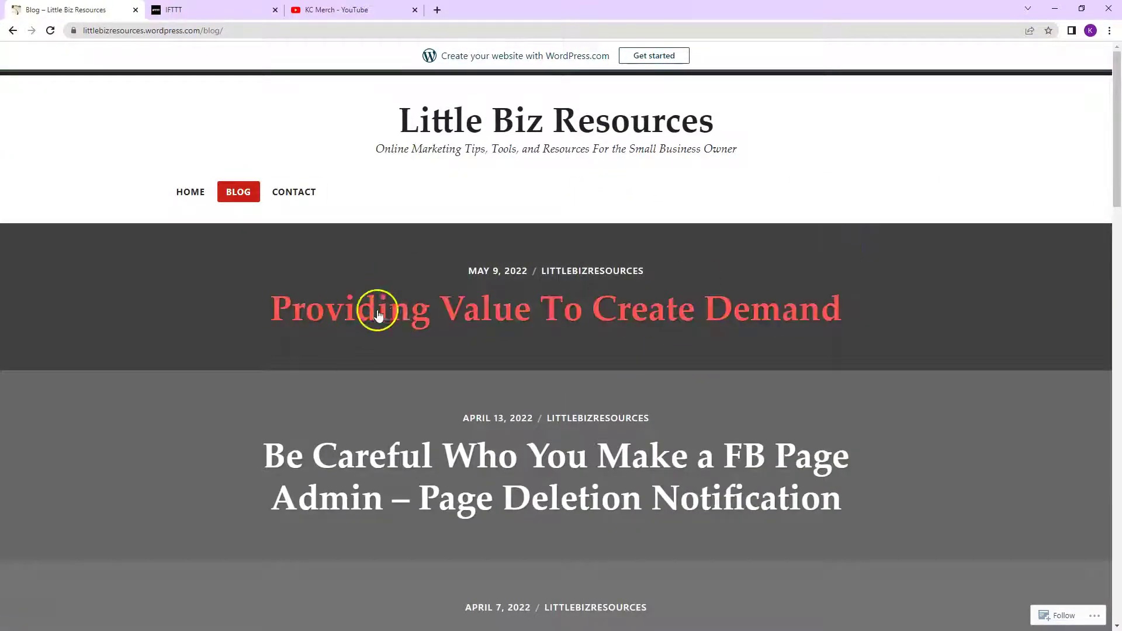
pyautogui.click(591, 313)
pyautogui.scroll(-3, 678, 311)
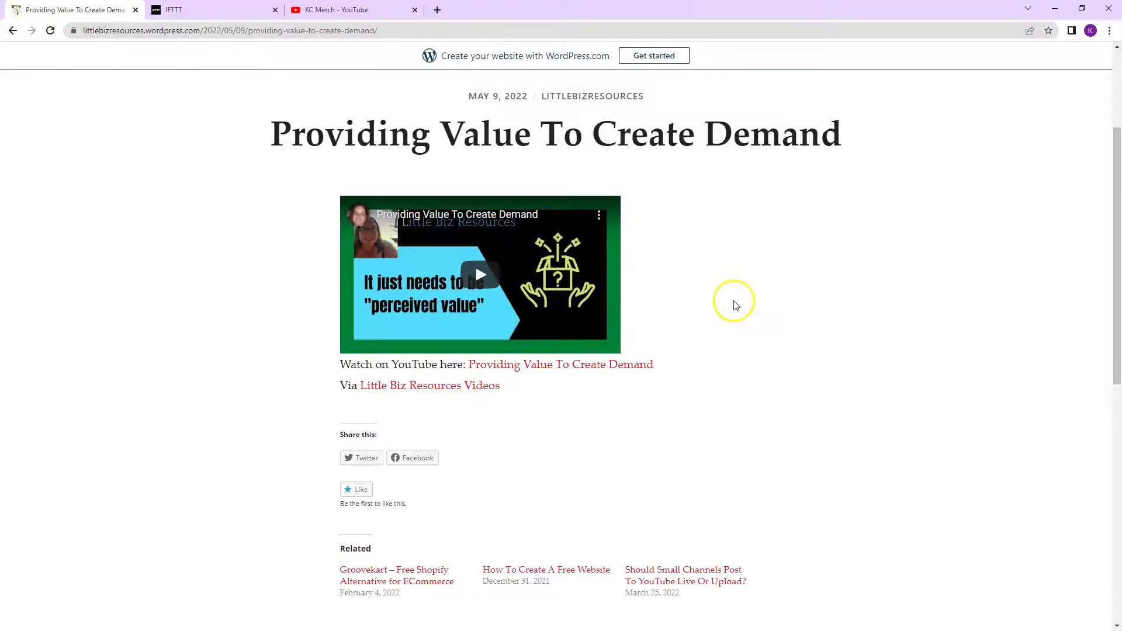
pyautogui.scroll(3, 735, 305)
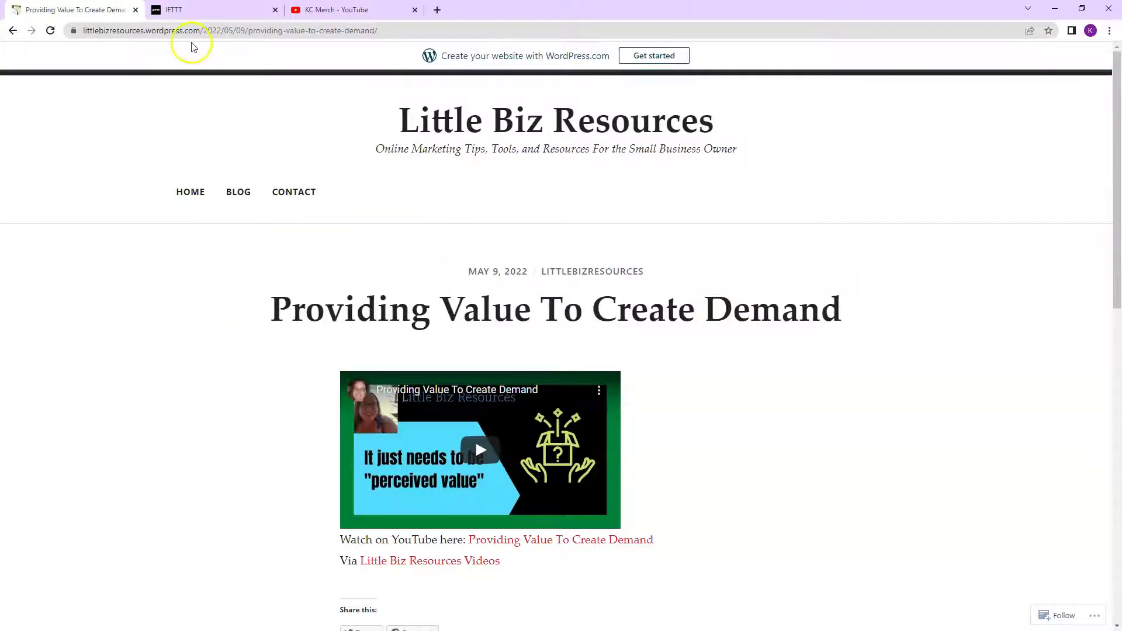
# Switch to the IFTTT website and compare the features of its Free, Pro and Pro+ plans.
pyautogui.click(187, 10)
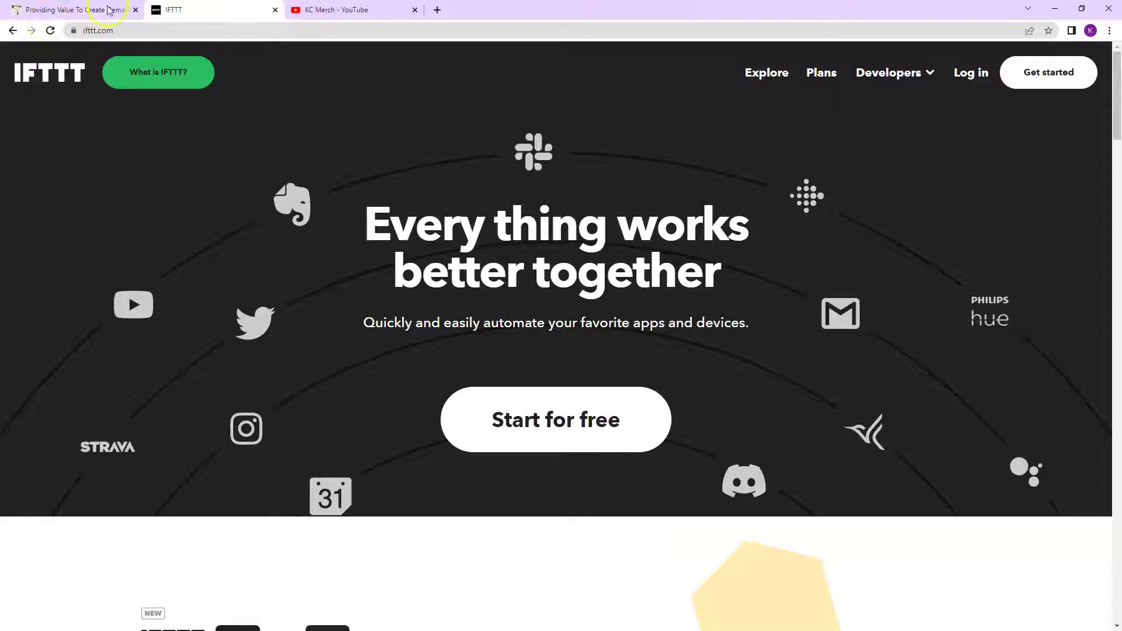
pyautogui.click(357, 11)
pyautogui.click(234, 12)
pyautogui.click(828, 75)
pyautogui.scroll(-3, 388, 358)
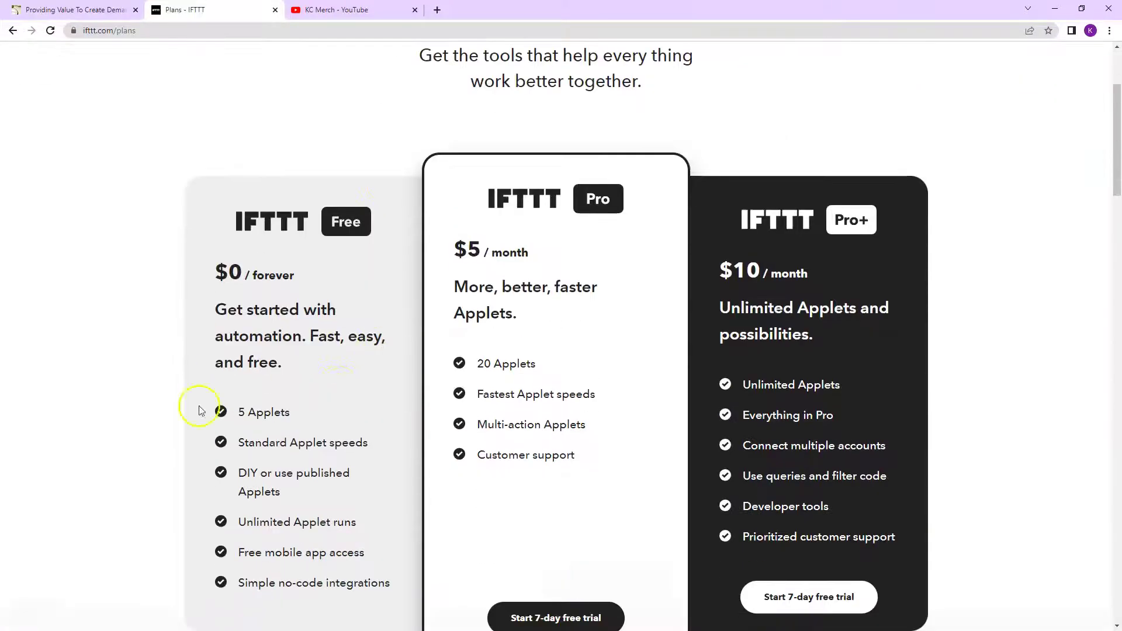
pyautogui.scroll(-4, 199, 411)
pyautogui.scroll(7, 230, 409)
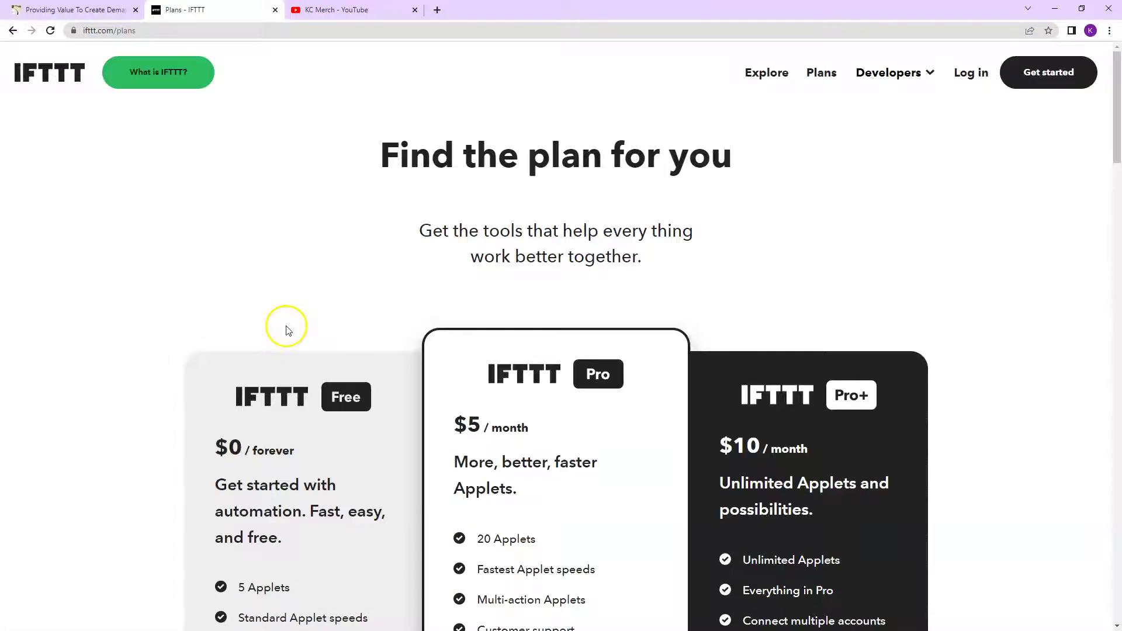
# Sign up for IFTTT with the existing Google account.
pyautogui.click(1004, 73)
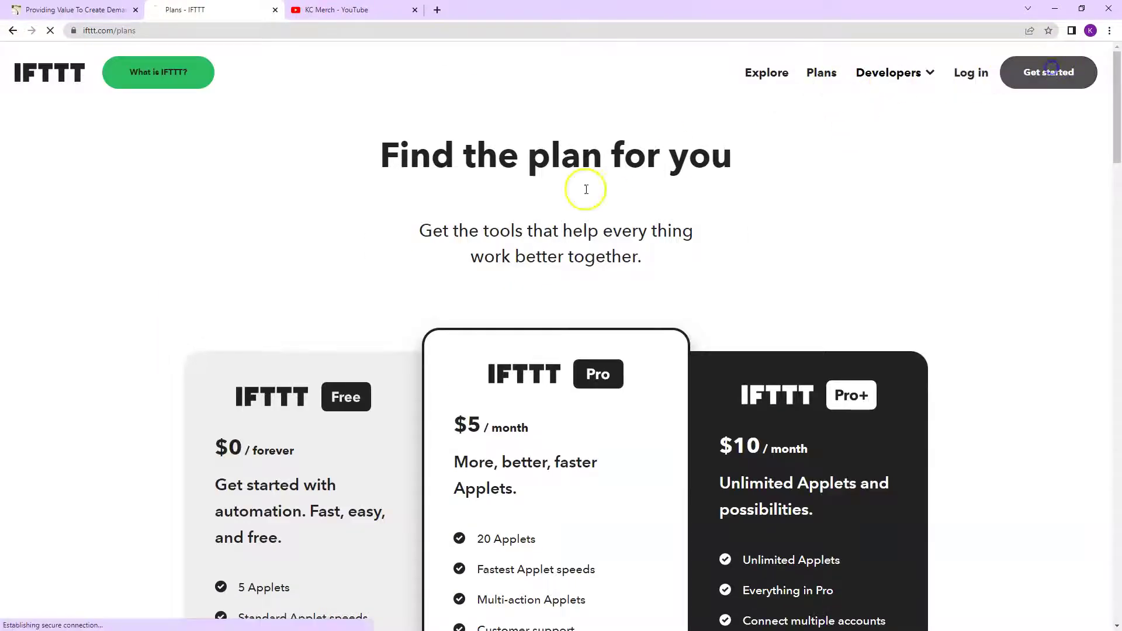
pyautogui.click(536, 310)
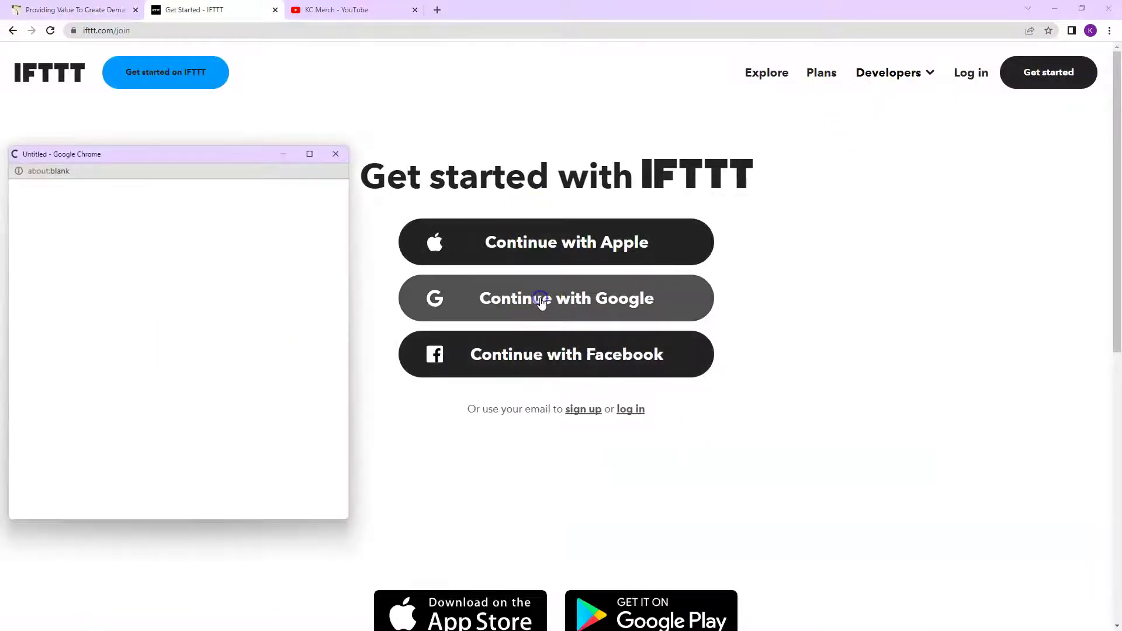
pyautogui.click(146, 321)
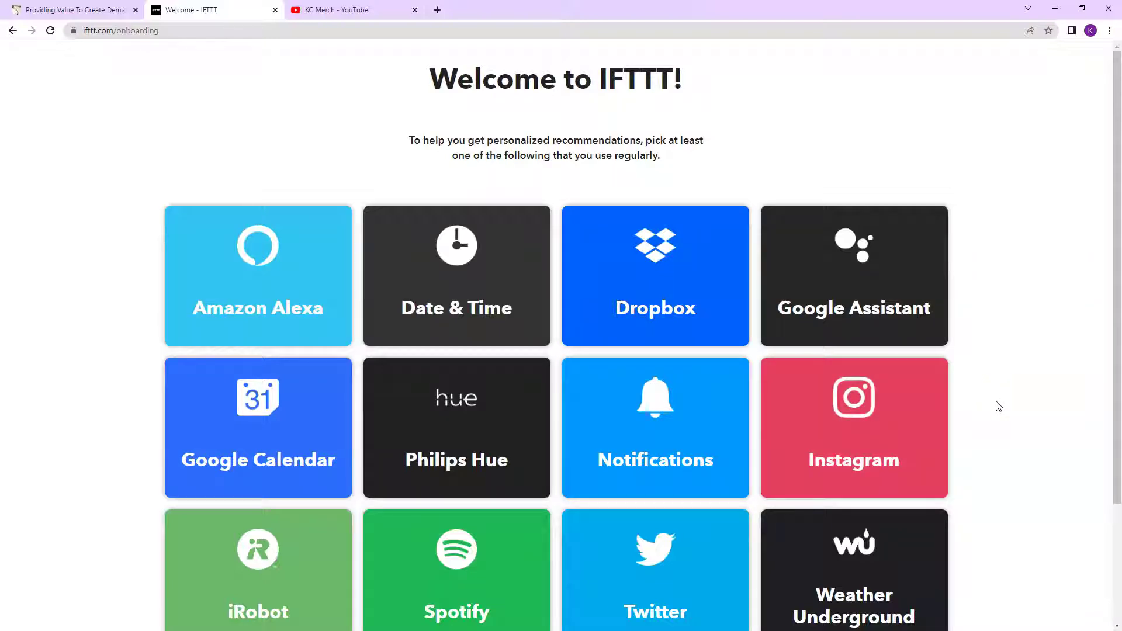
# Pick Instagram as a regularly used service for the recommendations and decline the 7-day Pro trial.
pyautogui.scroll(-2, 1003, 433)
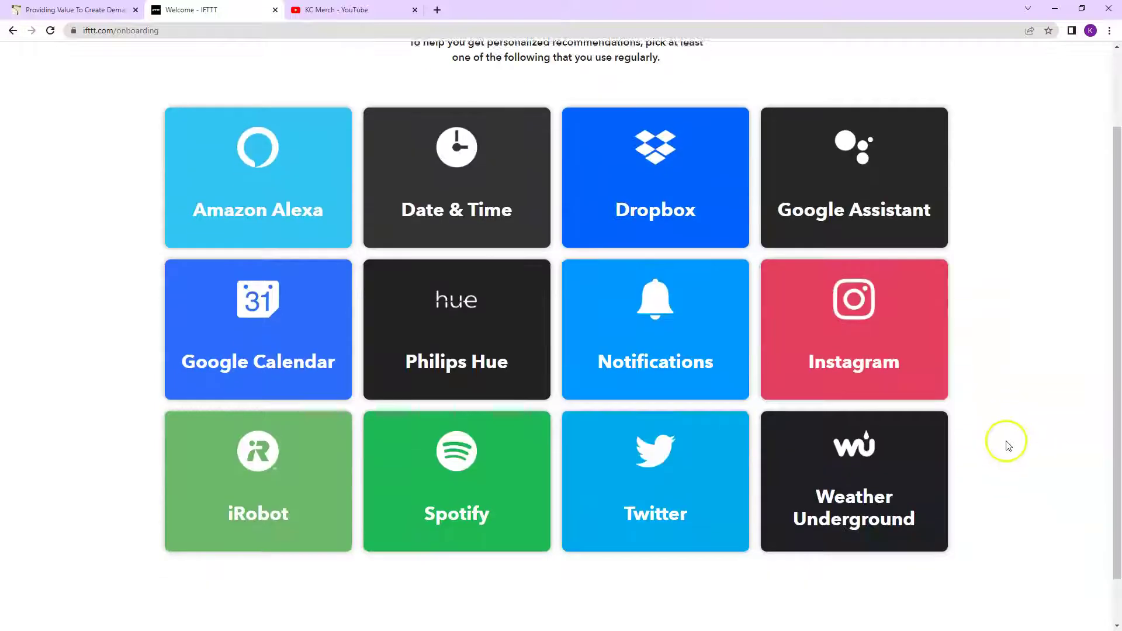
pyautogui.scroll(2, 401, 343)
pyautogui.scroll(-3, 584, 357)
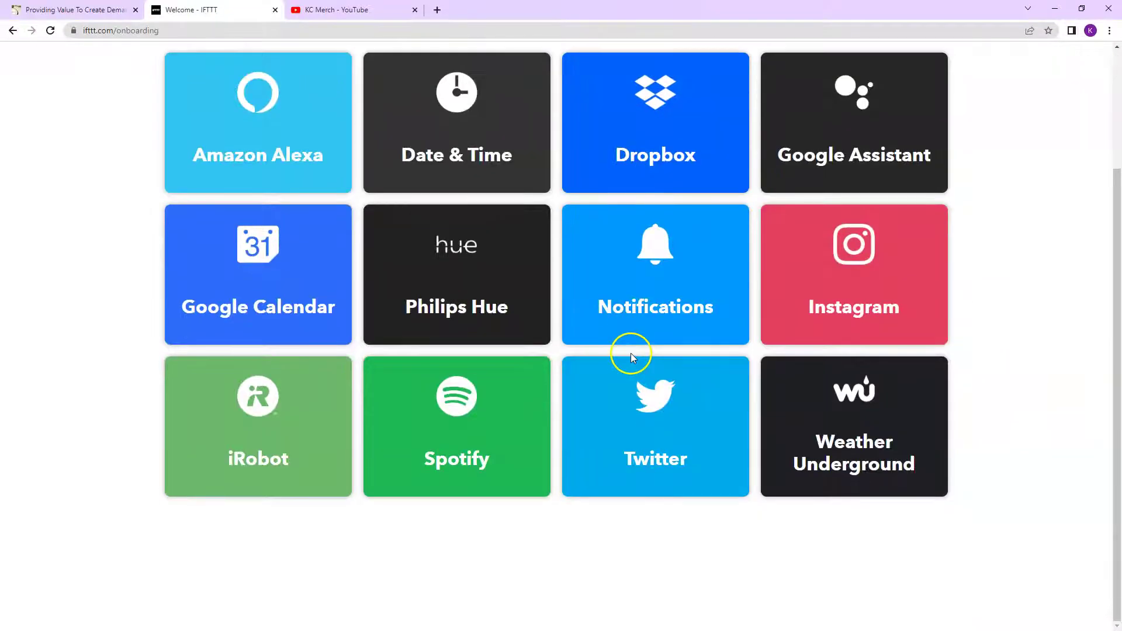
pyautogui.scroll(2, 1012, 444)
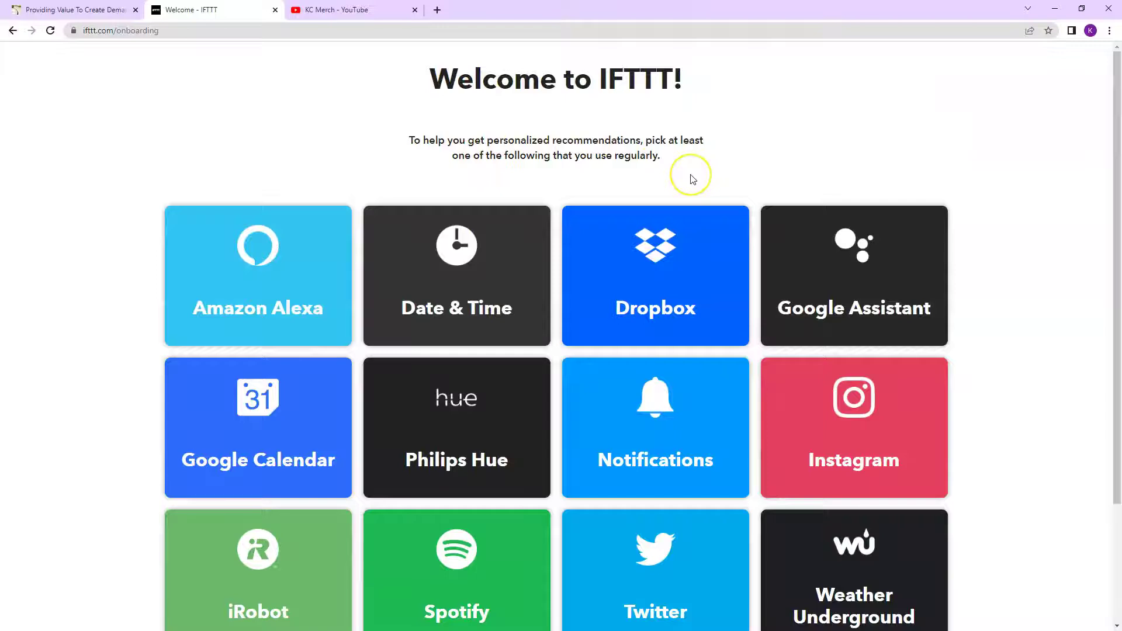
pyautogui.scroll(-3, 693, 179)
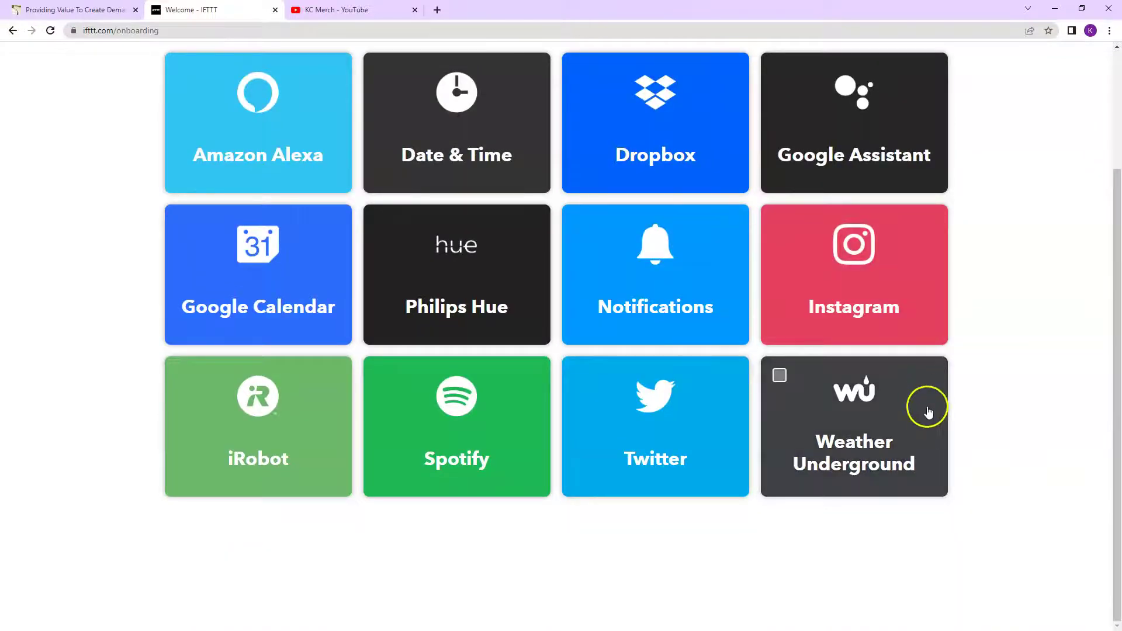
pyautogui.scroll(2, 281, 380)
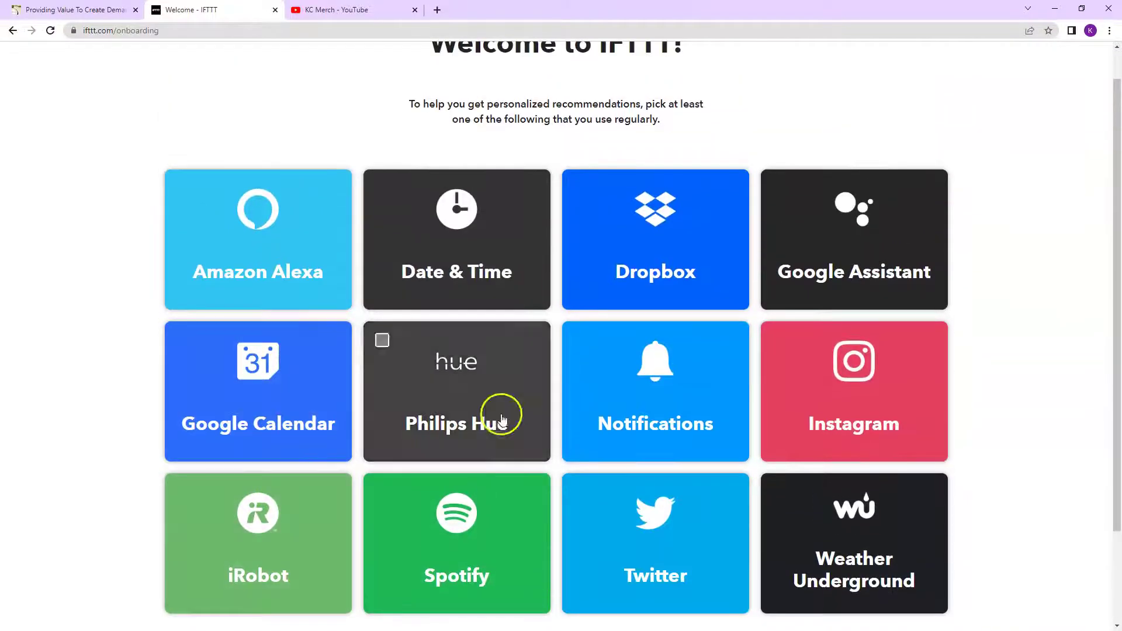
pyautogui.scroll(1, 935, 397)
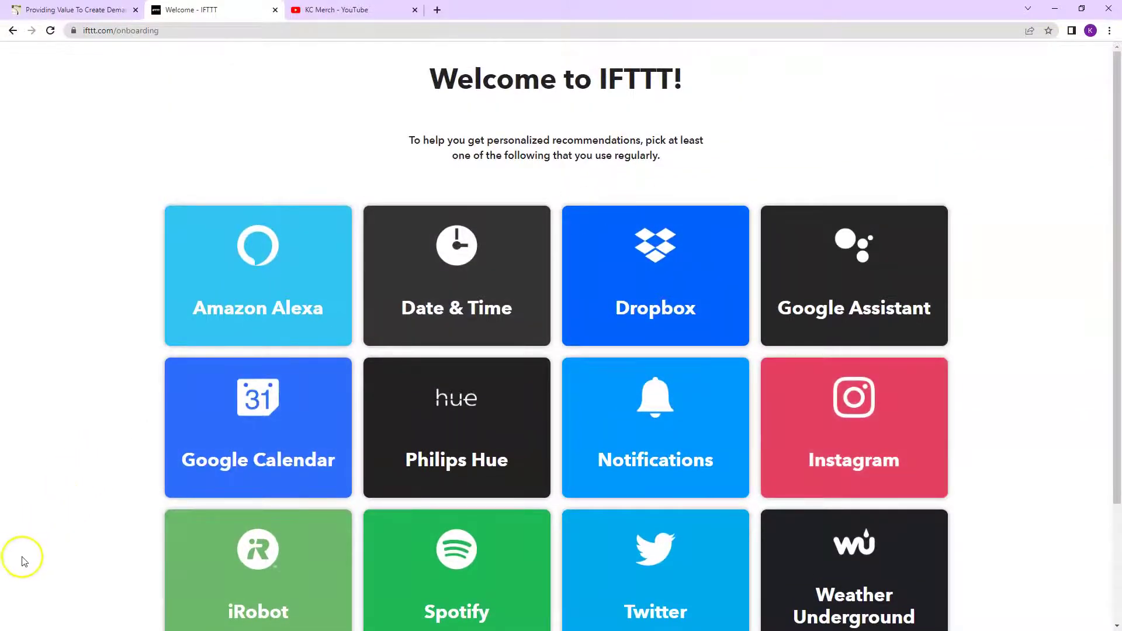
pyautogui.scroll(-2, 105, 406)
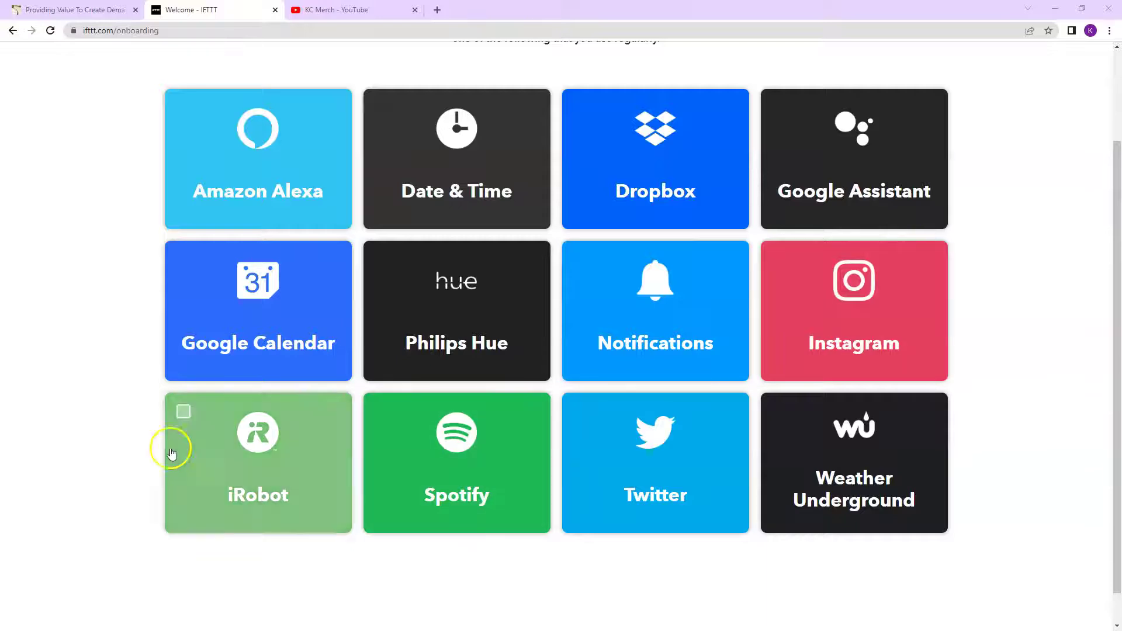
pyautogui.click(824, 322)
pyautogui.click(715, 608)
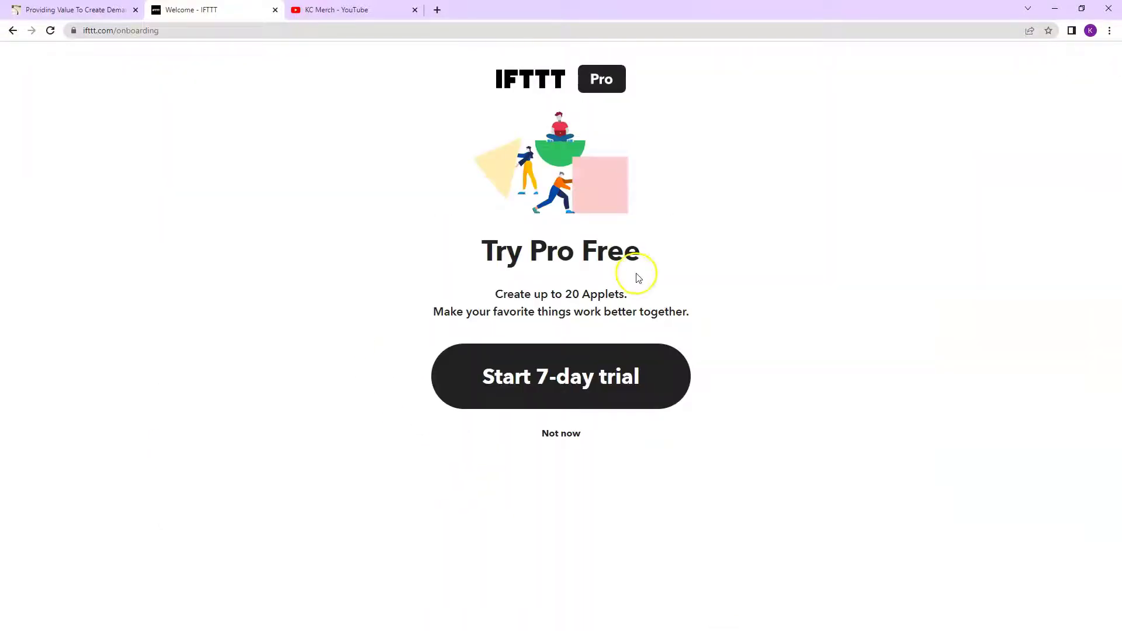
pyautogui.click(567, 434)
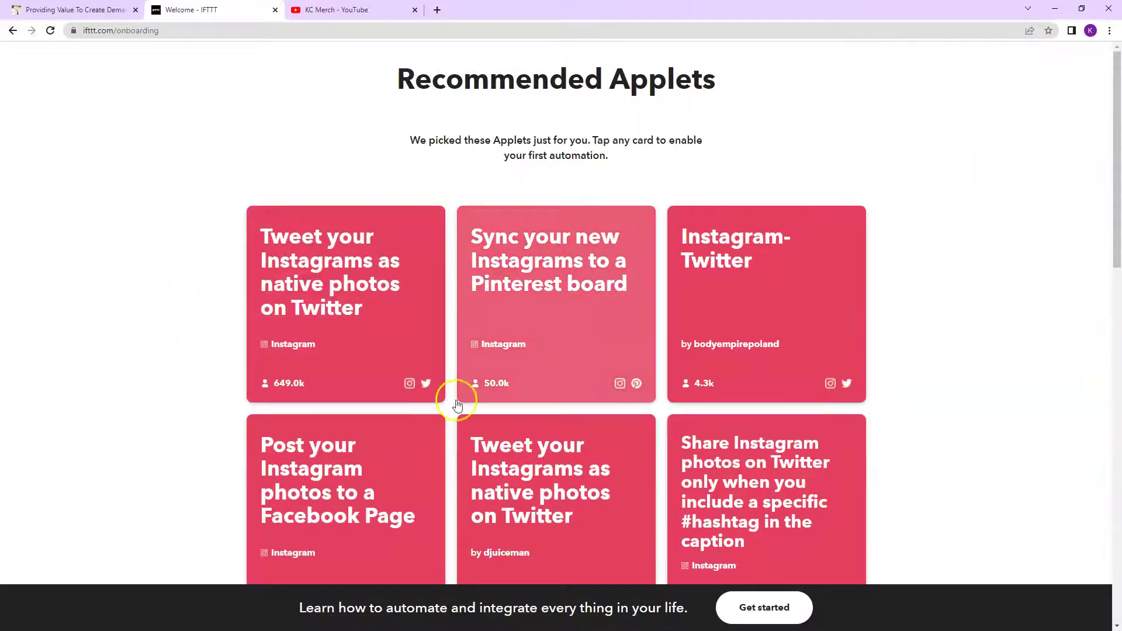
# Look through the recommended Instagram applets and finish onboarding without enabling any, continuing to the Explore page.
pyautogui.scroll(-10, 770, 328)
pyautogui.scroll(-5, 771, 362)
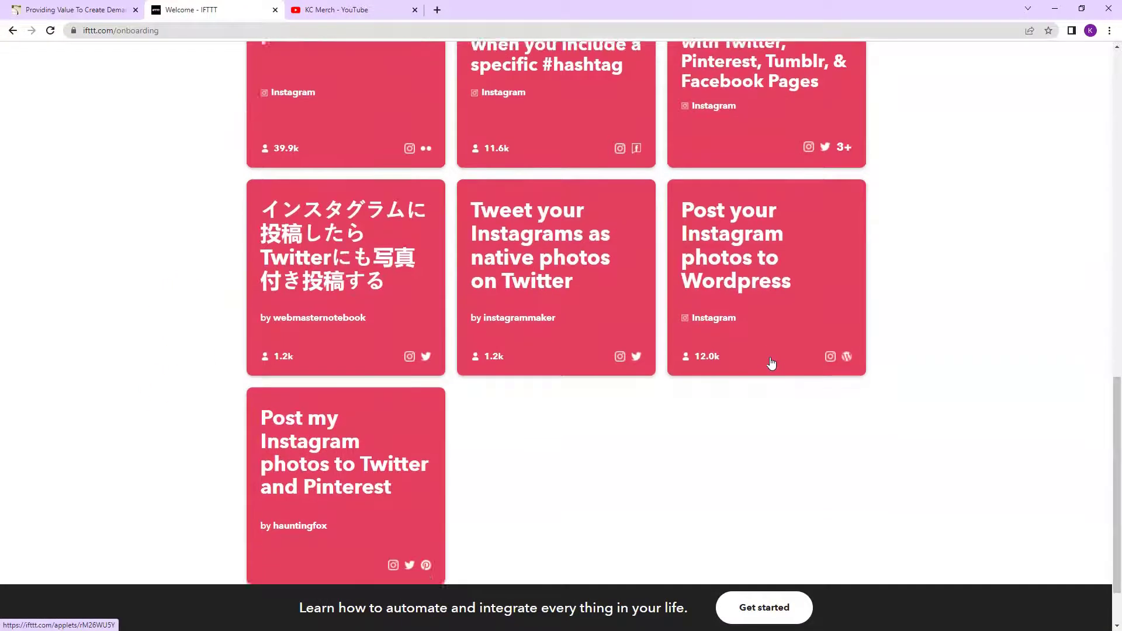
pyautogui.scroll(15, 770, 356)
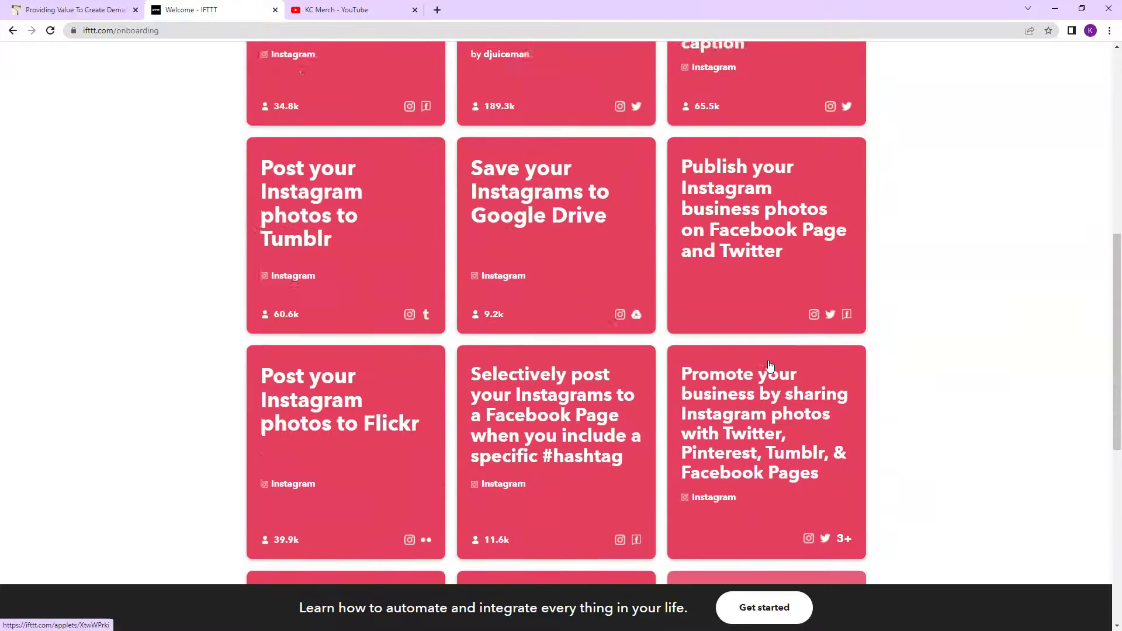
pyautogui.click(739, 565)
pyautogui.click(764, 607)
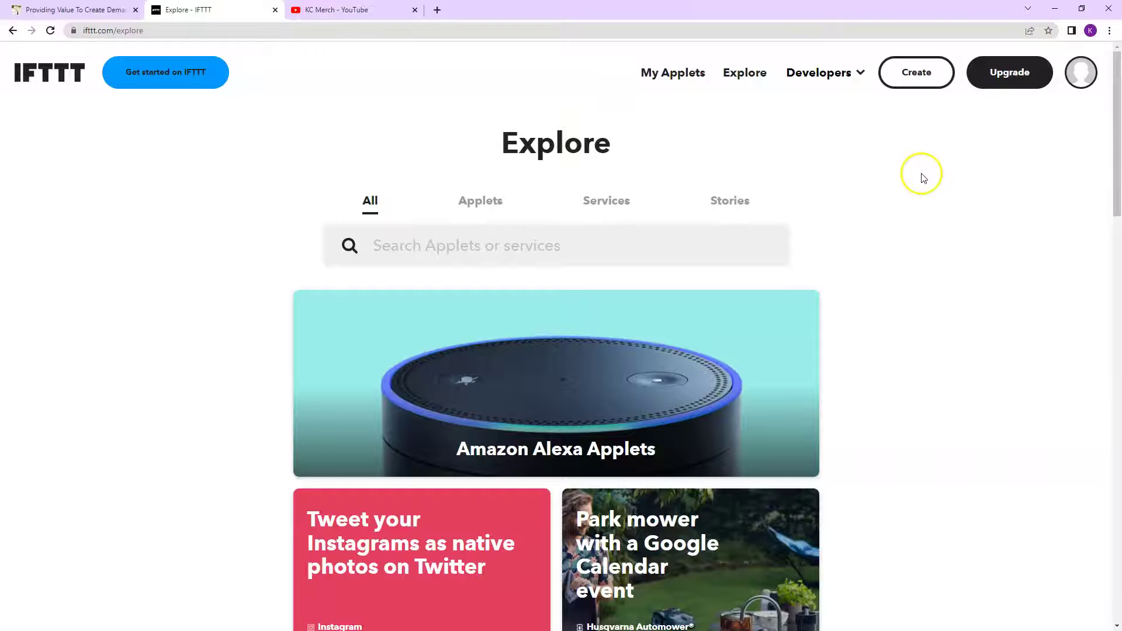
# Start creating a new applet and choose YouTube as the service for its If This condition.
pyautogui.click(917, 73)
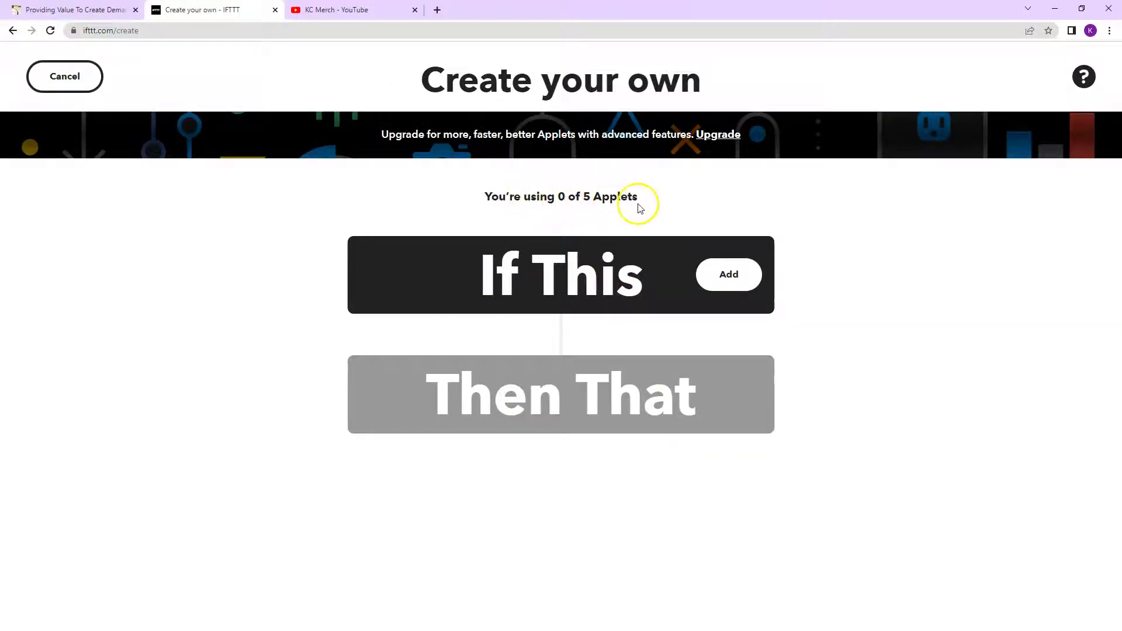
pyautogui.click(591, 283)
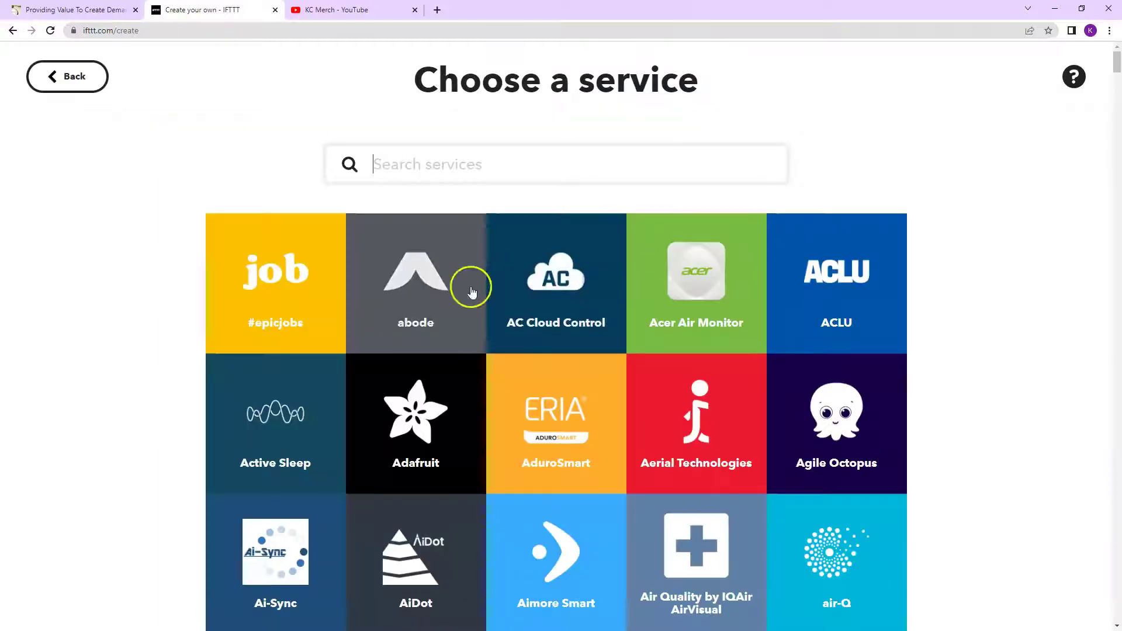
pyautogui.write('youtb')
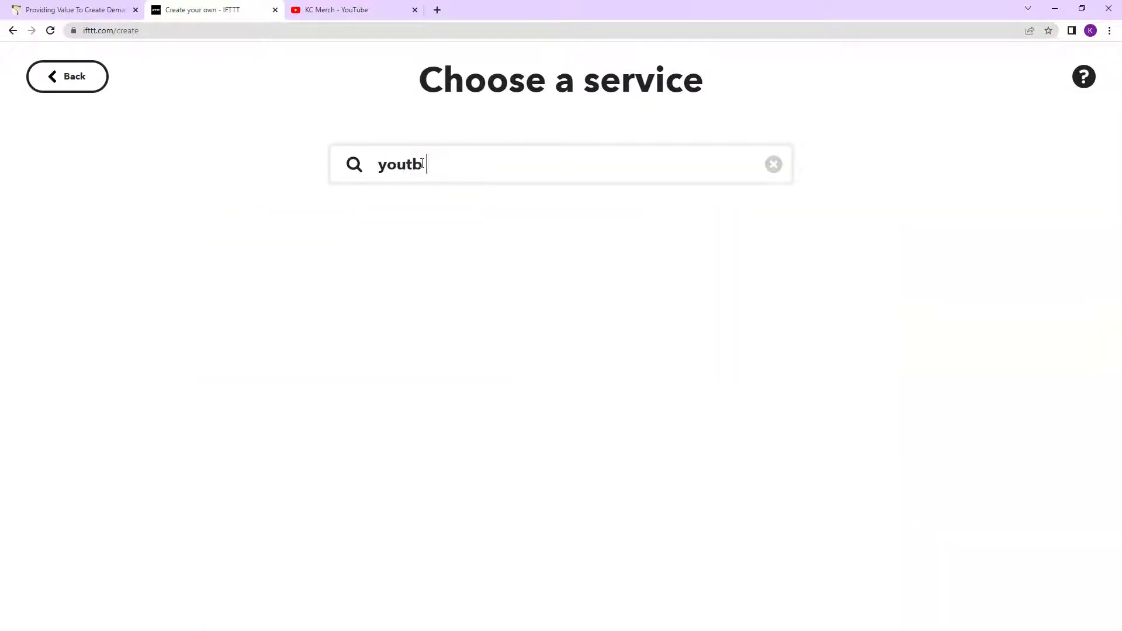
pyautogui.press('BackSpace')
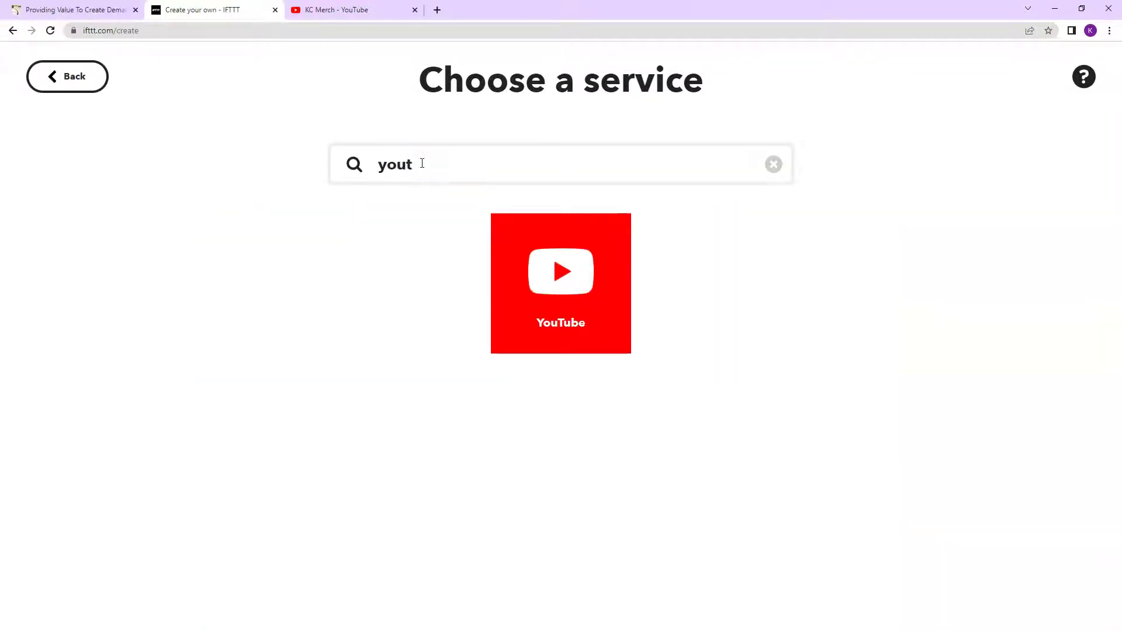
pyautogui.click(514, 226)
# Choose "New public video uploaded by you" as the YouTube trigger.
pyautogui.scroll(-3, 275, 321)
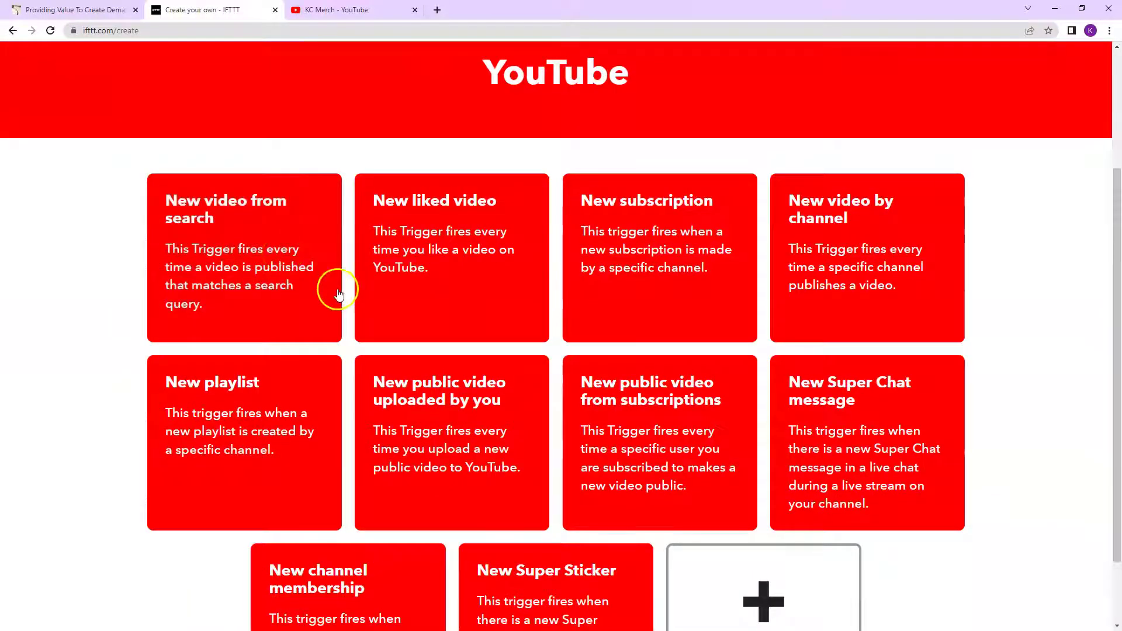
pyautogui.scroll(-1, 336, 290)
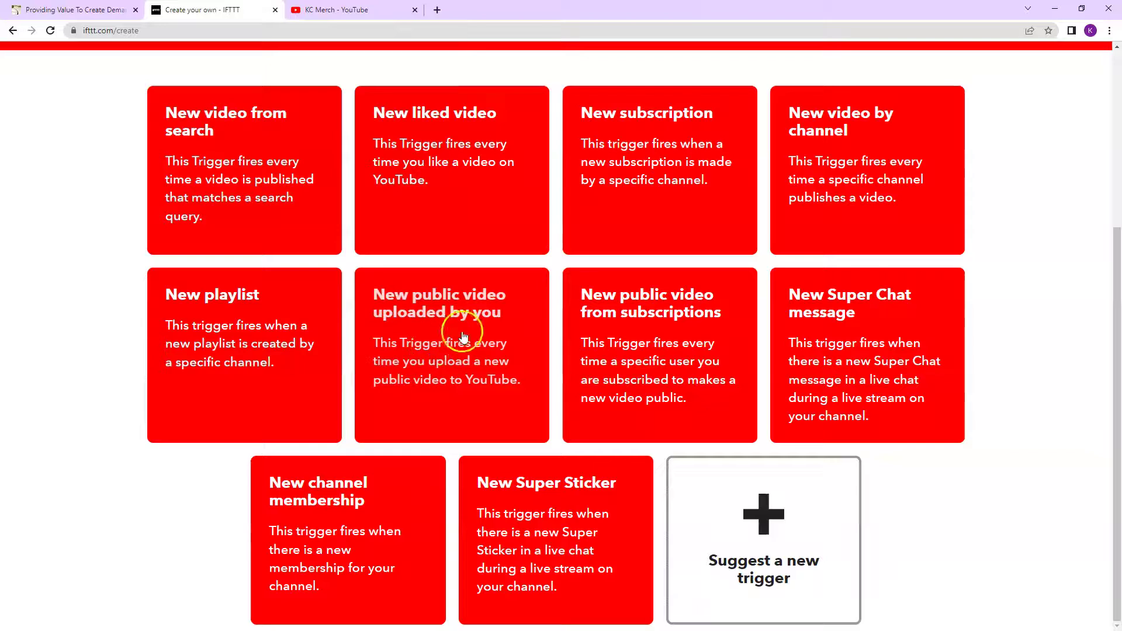
pyautogui.click(433, 326)
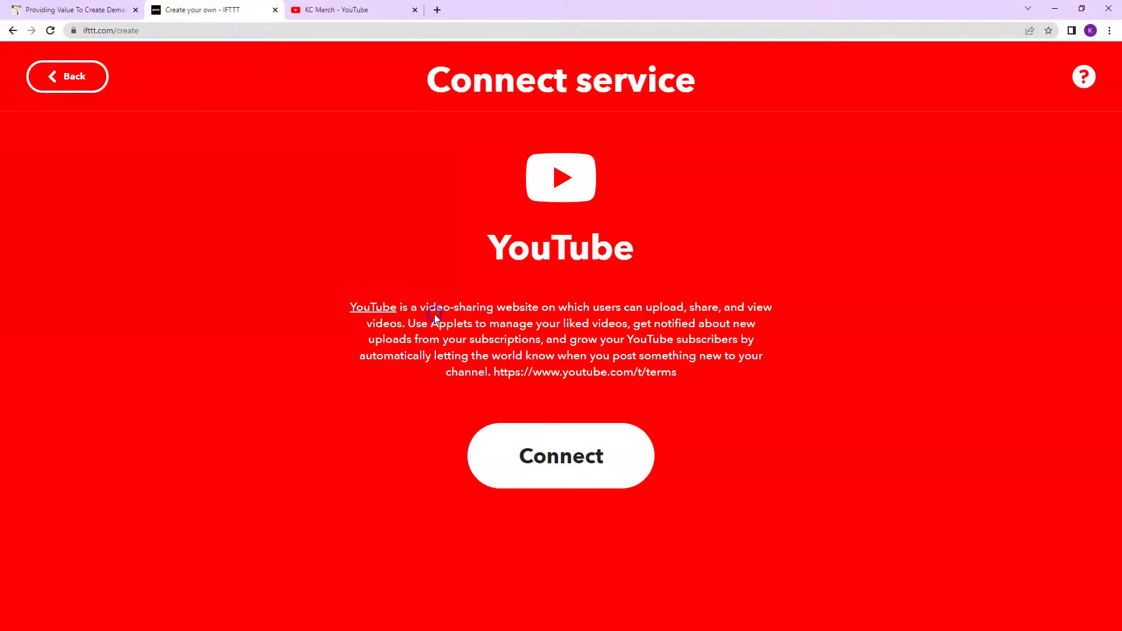
# Connect YouTube by allowing IFTTT access to the Google account, and create the trigger for the KC Merch channel.
pyautogui.click(568, 467)
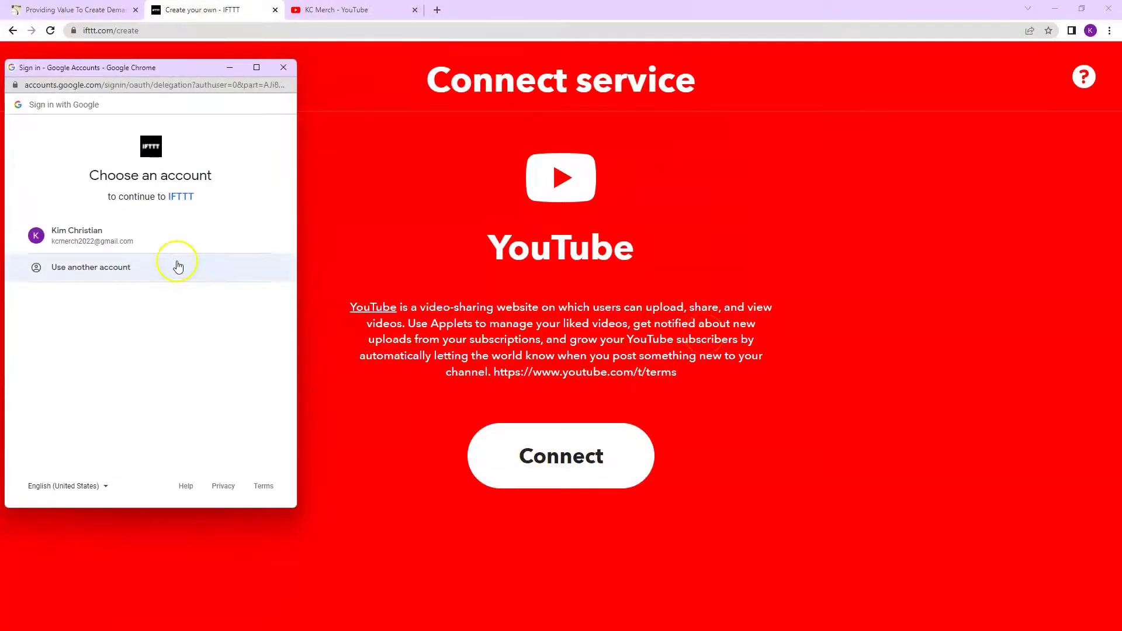
pyautogui.click(168, 232)
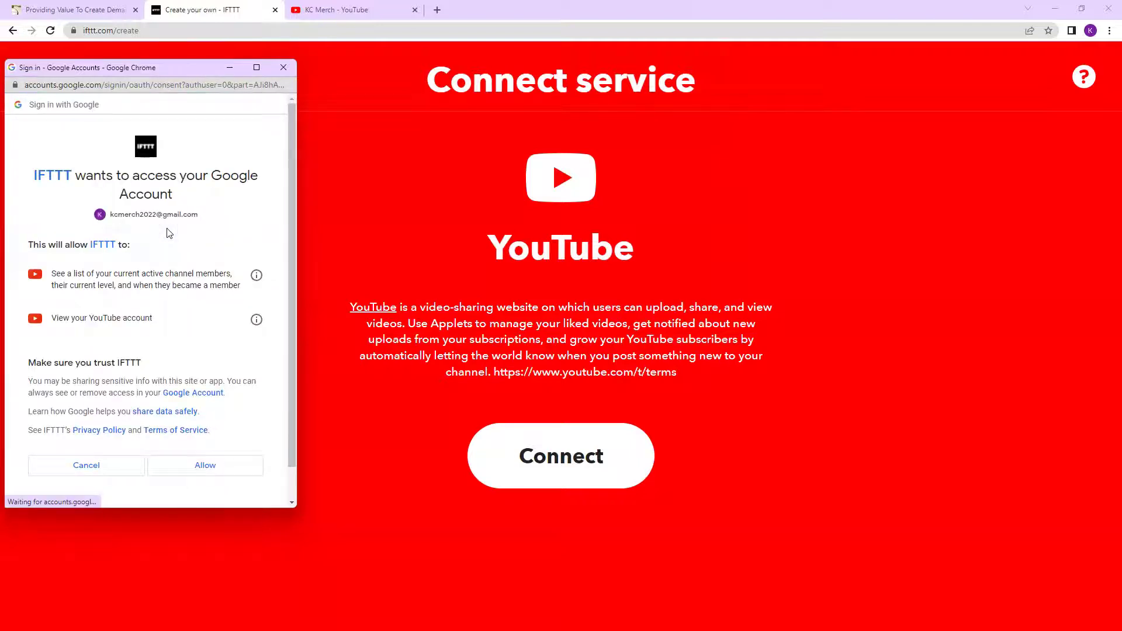
pyautogui.click(221, 467)
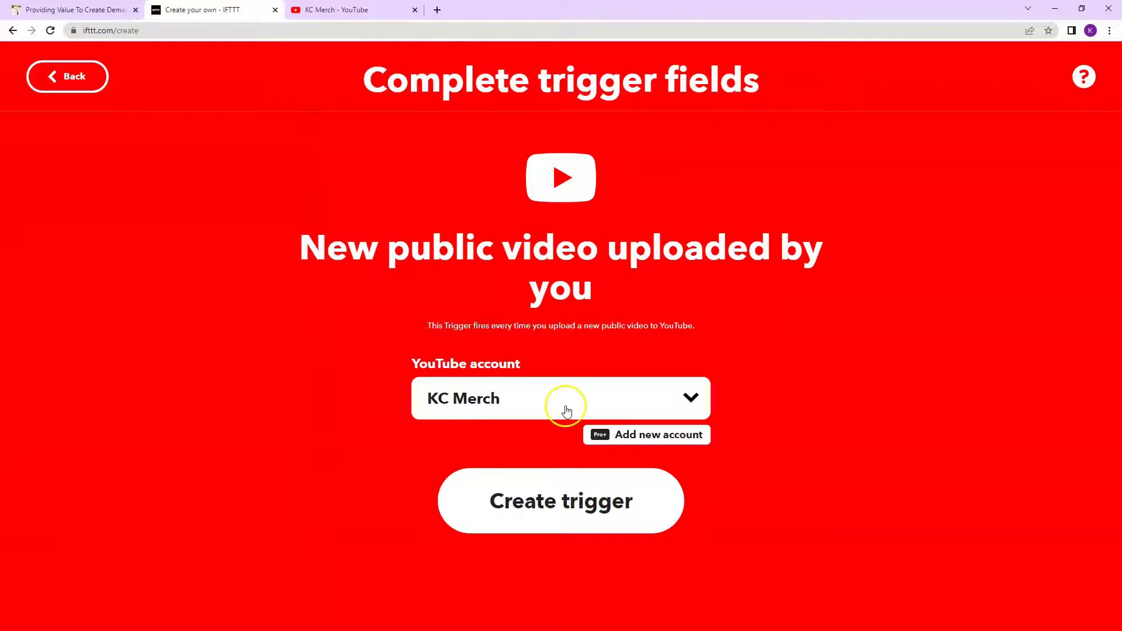
pyautogui.click(561, 501)
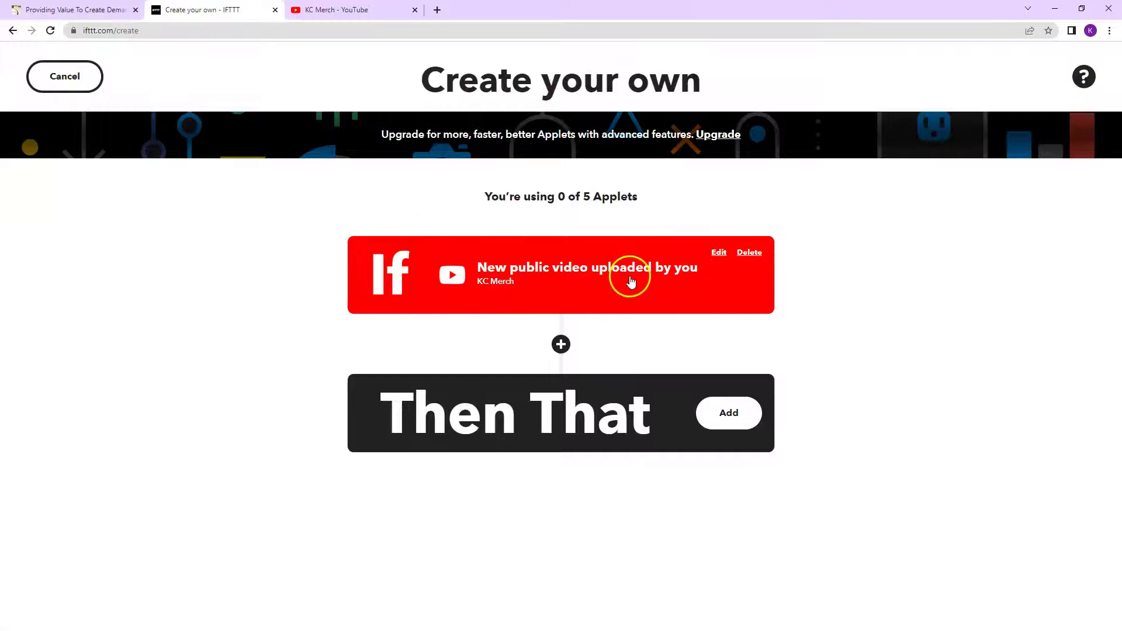
# Choose WordPress as the Then That service with the Create a post action, and open its account connection form.
pyautogui.click(726, 415)
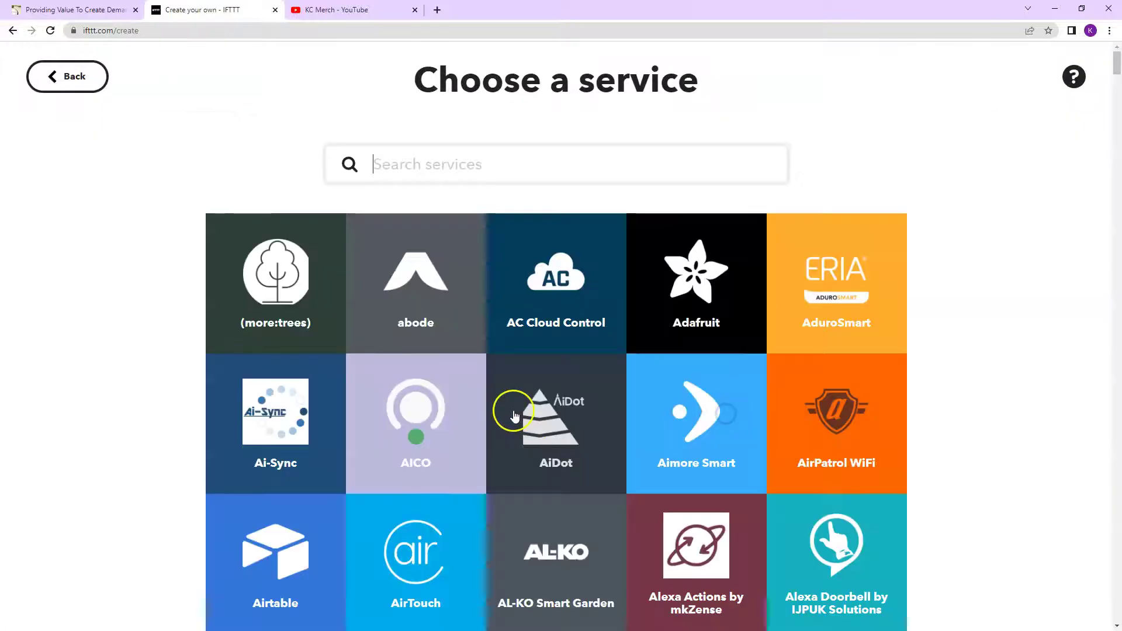
pyautogui.write('wordpress')
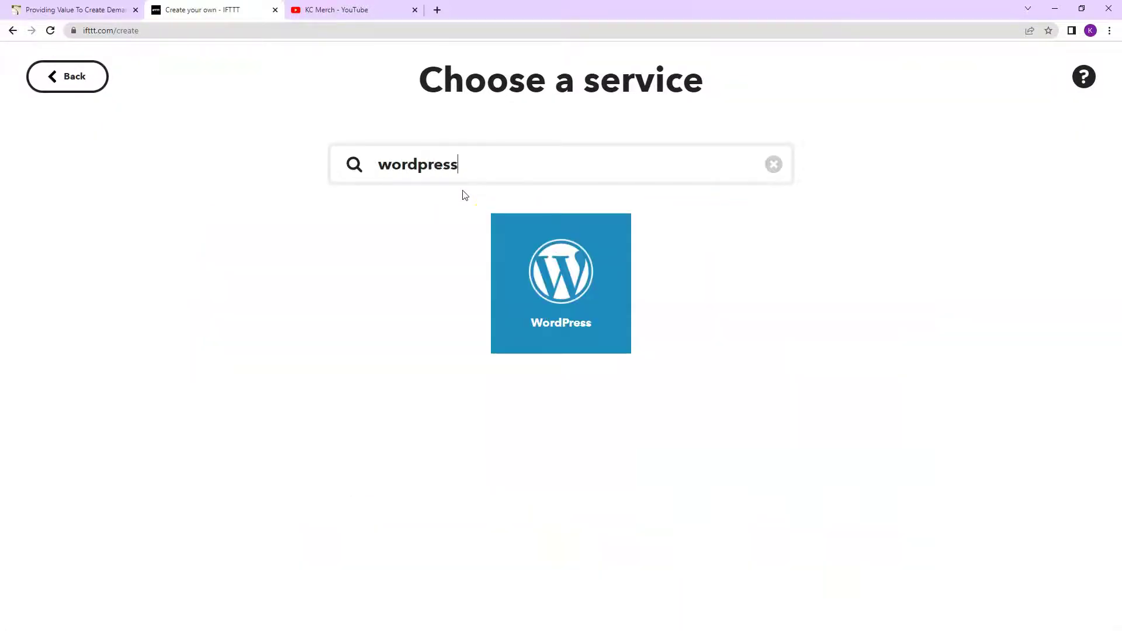
pyautogui.click(519, 273)
pyautogui.click(362, 421)
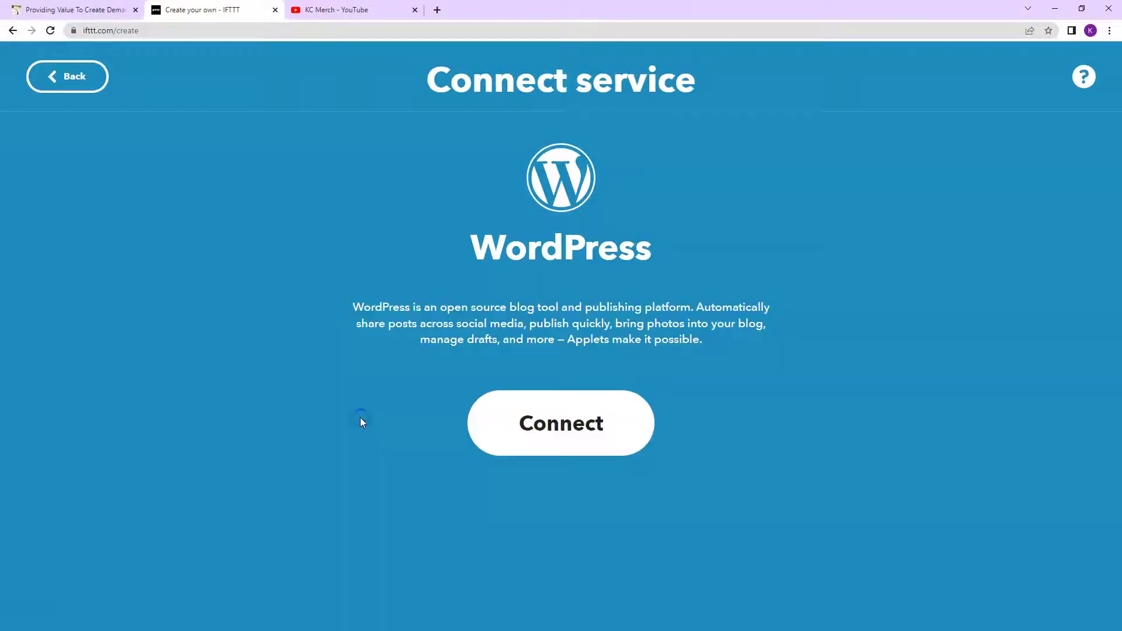
pyautogui.click(584, 392)
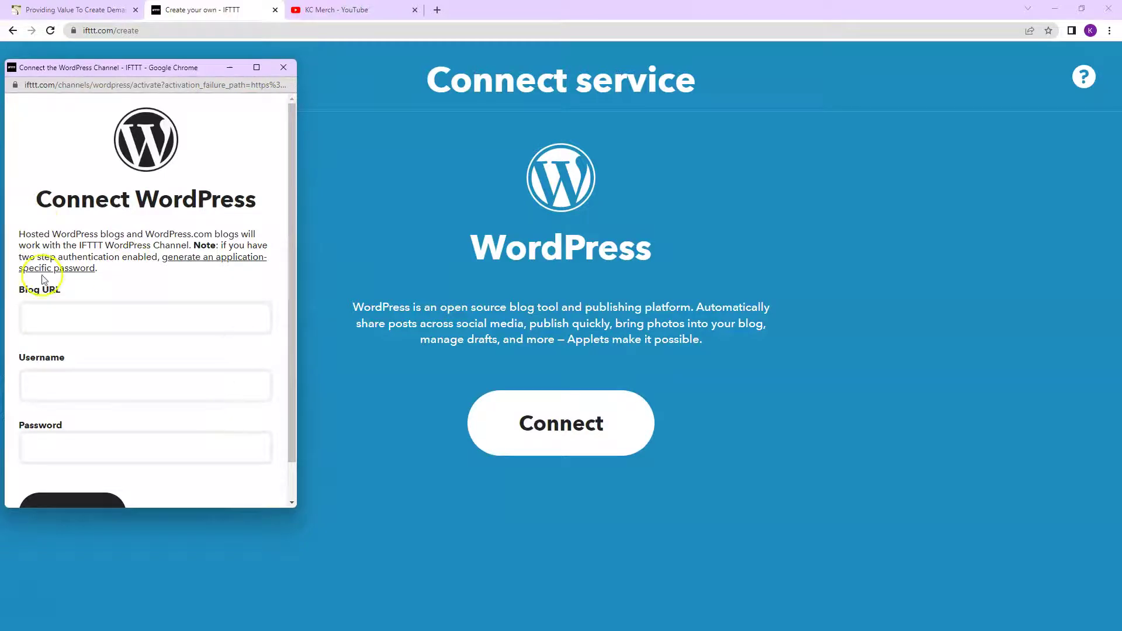
pyautogui.scroll(-1, 42, 279)
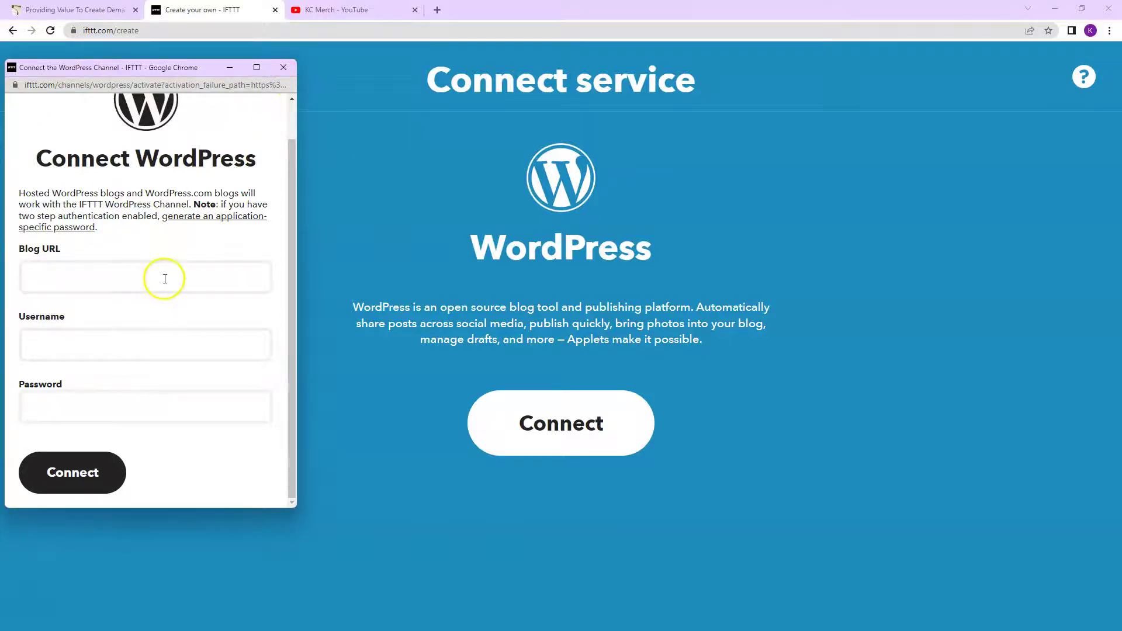
pyautogui.scroll(1, 238, 291)
pyautogui.click(291, 65)
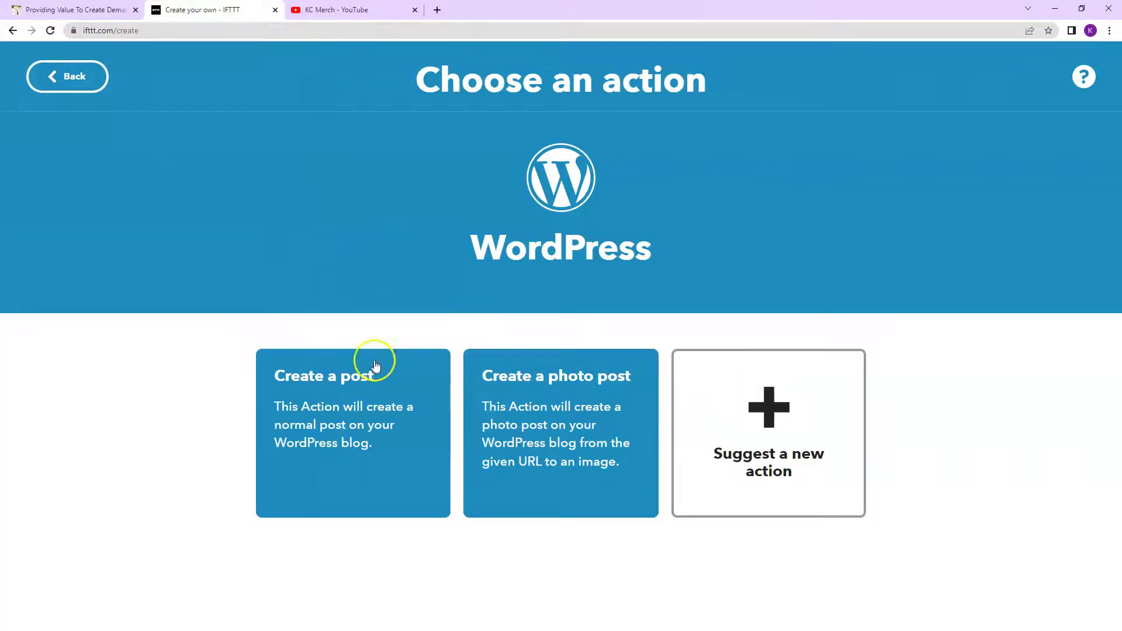
pyautogui.click(763, 435)
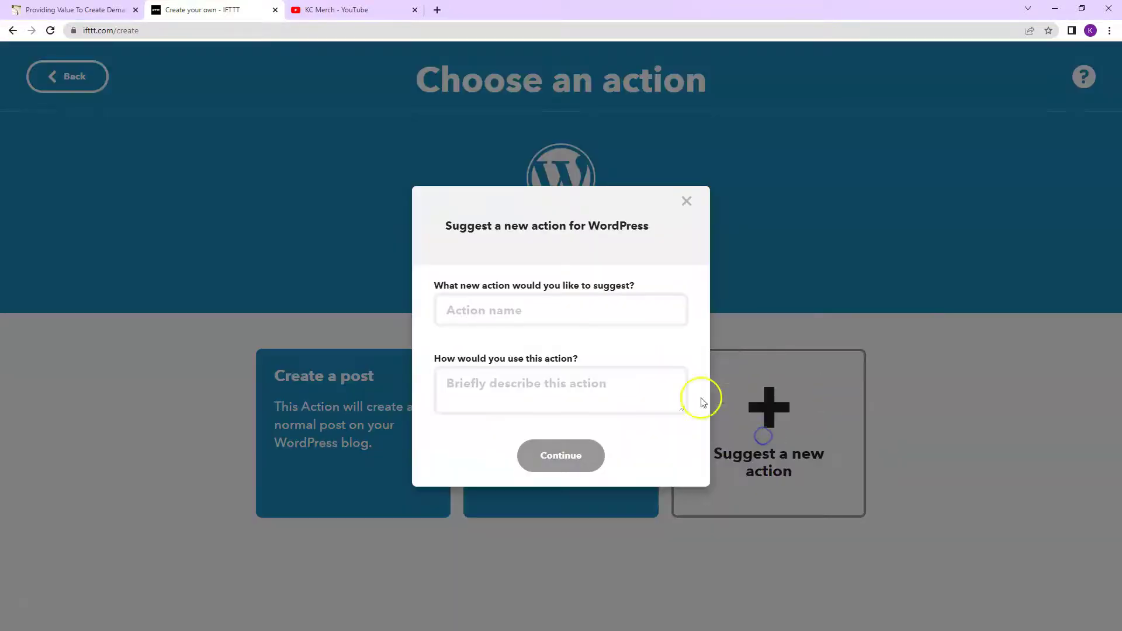
pyautogui.click(686, 200)
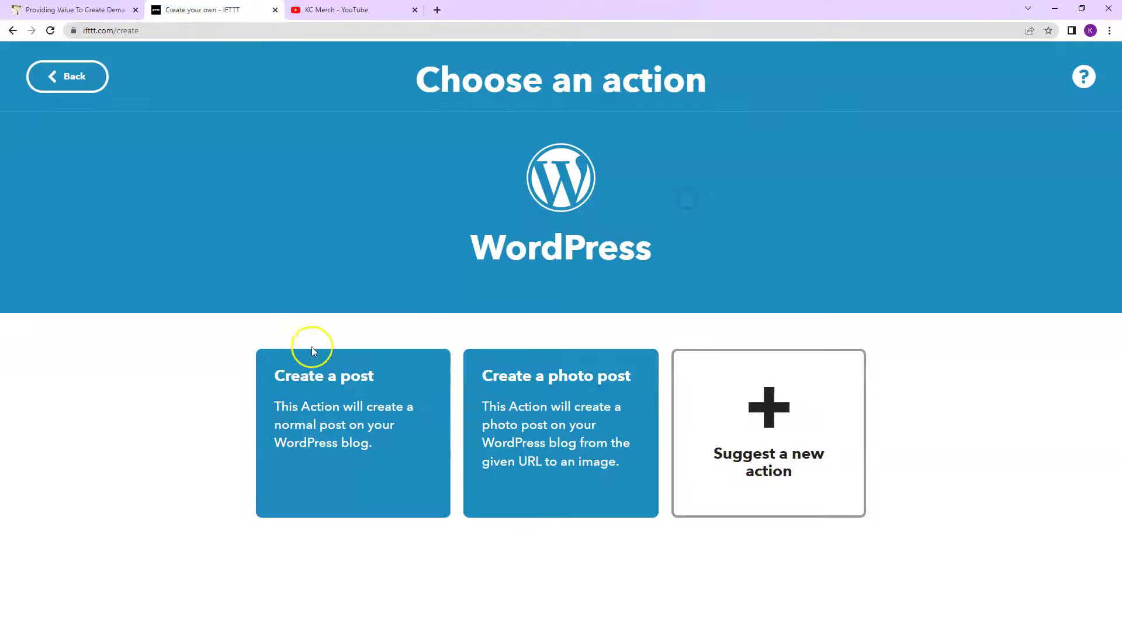
pyautogui.click(75, 79)
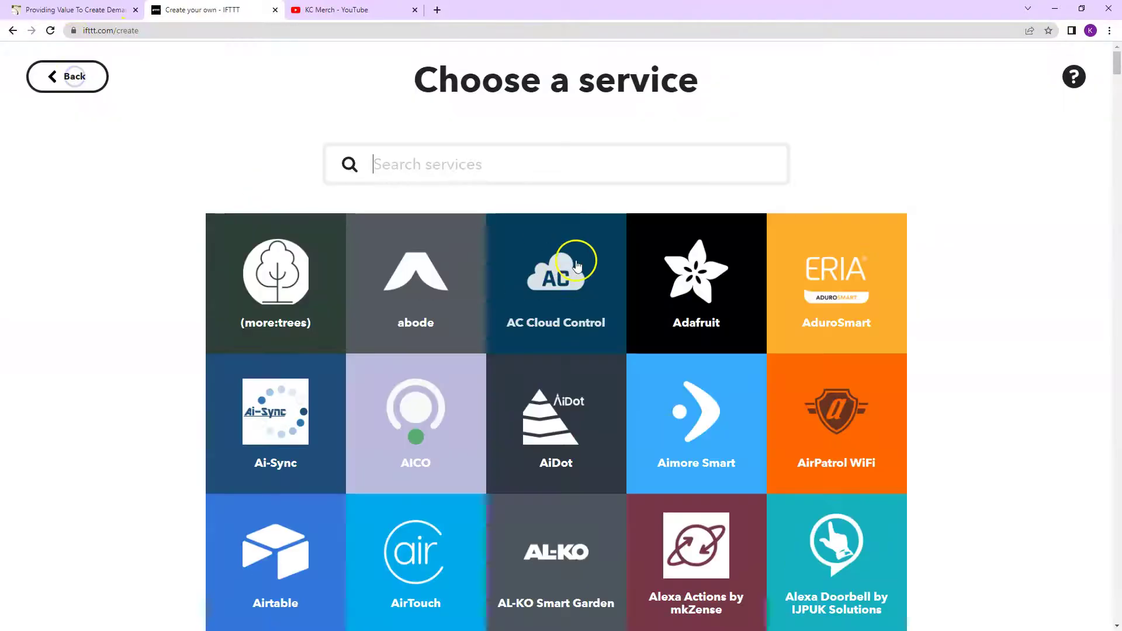
# Find WordPress in the services again, choose Create a post, and bring up the form for the blog URL, username and password.
pyautogui.scroll(-5, 72, 310)
pyautogui.scroll(-5, 124, 316)
pyautogui.scroll(10, 124, 316)
pyautogui.click(440, 163)
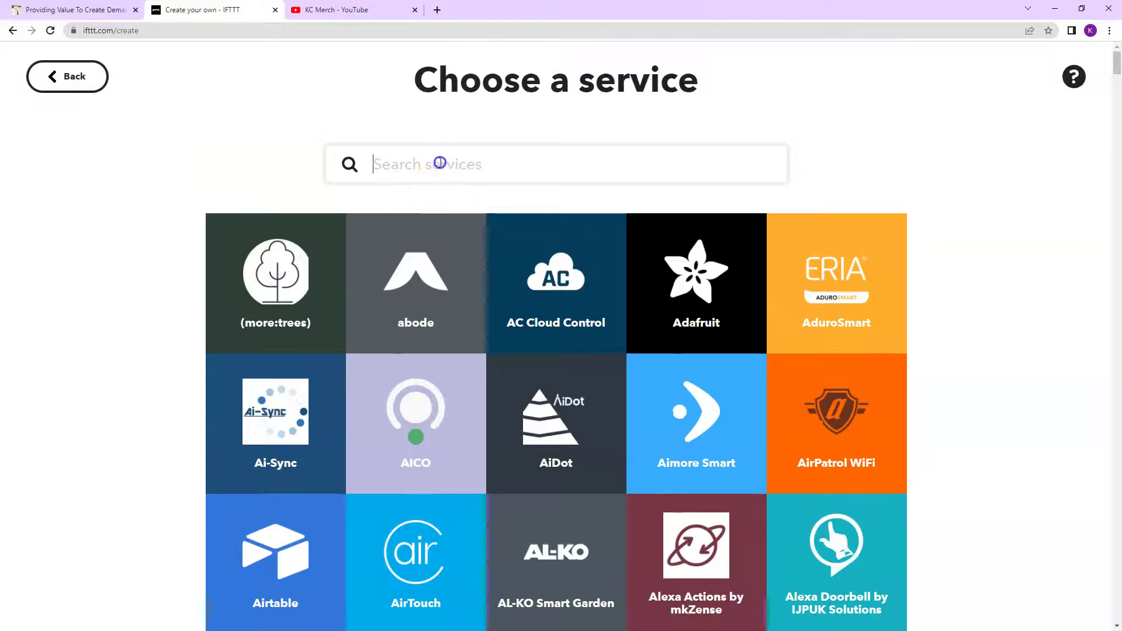
pyautogui.write('wordr')
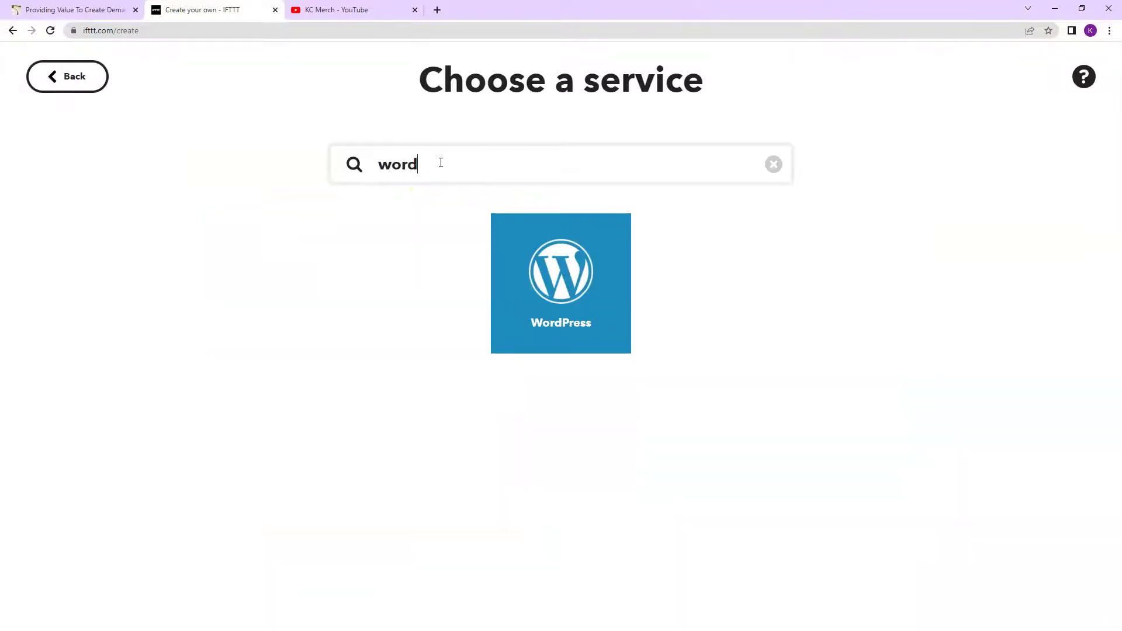
pyautogui.press('BackSpace')
pyautogui.write('p')
pyautogui.click(534, 297)
pyautogui.click(390, 431)
pyautogui.click(508, 402)
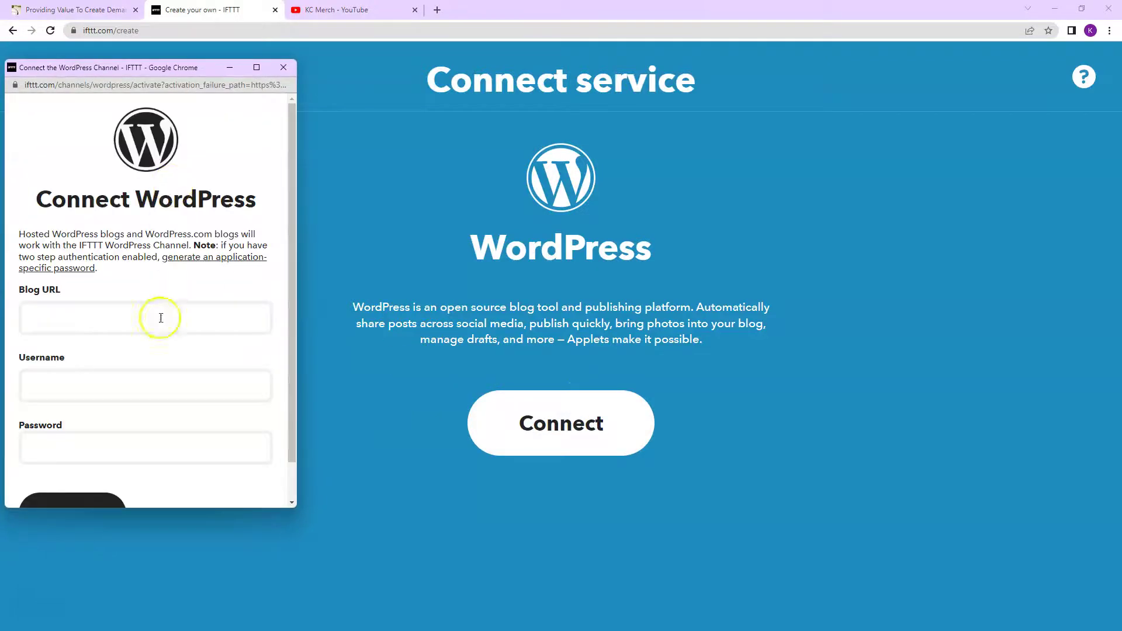
pyautogui.scroll(-1, 168, 307)
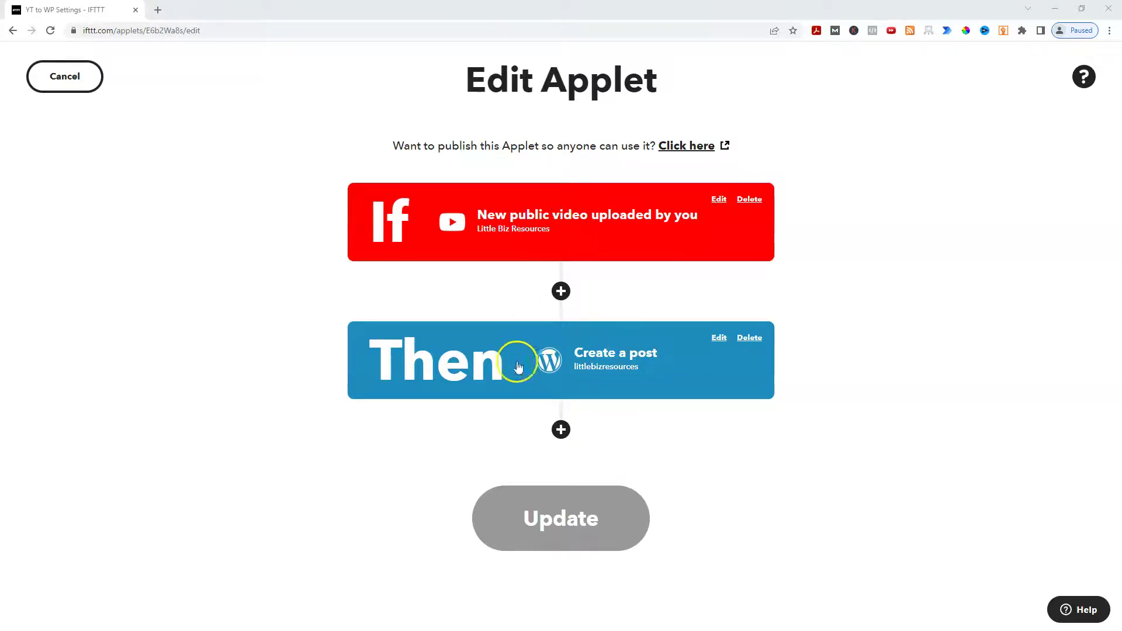
# Open the Create a post action of the existing YT to WP applet and check the ingredients available for the post title.
pyautogui.click(719, 338)
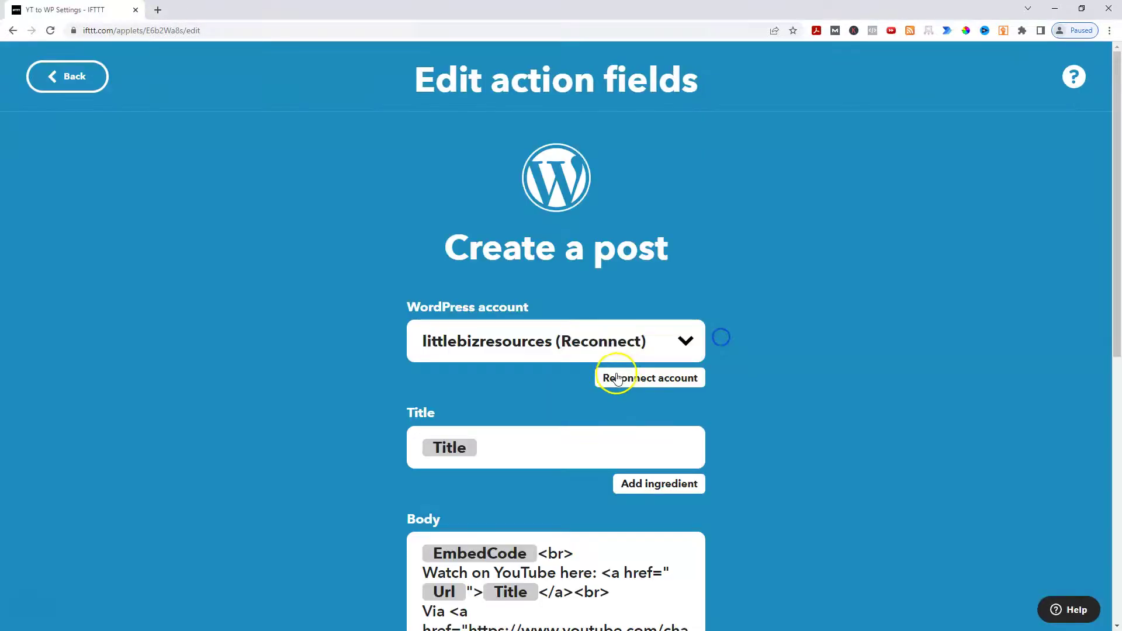
pyautogui.scroll(-2, 722, 358)
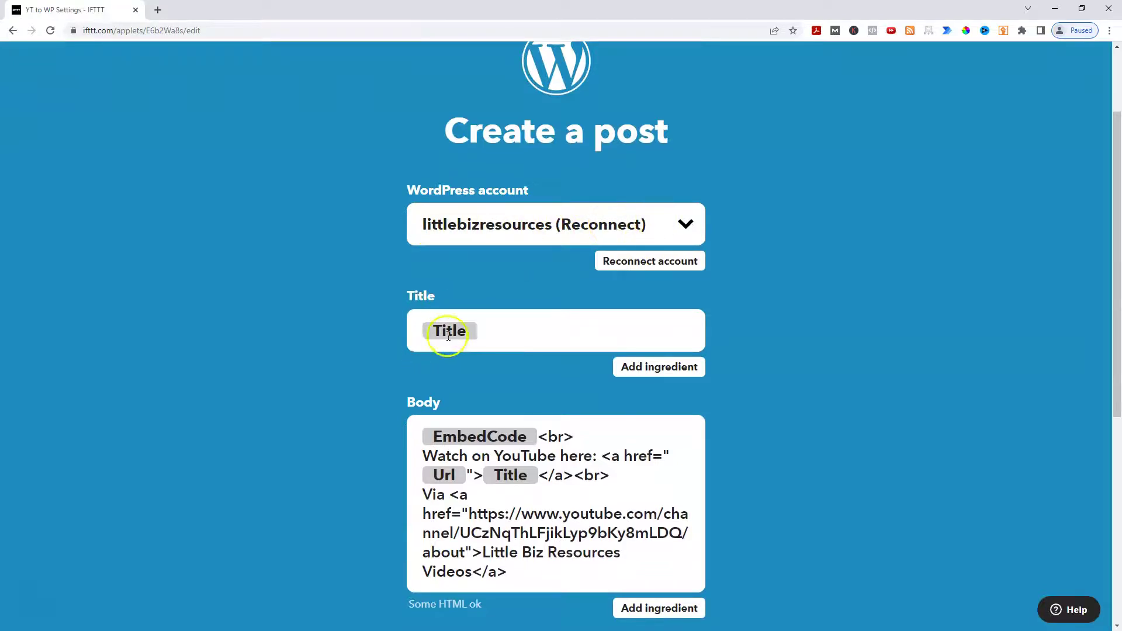
pyautogui.click(517, 330)
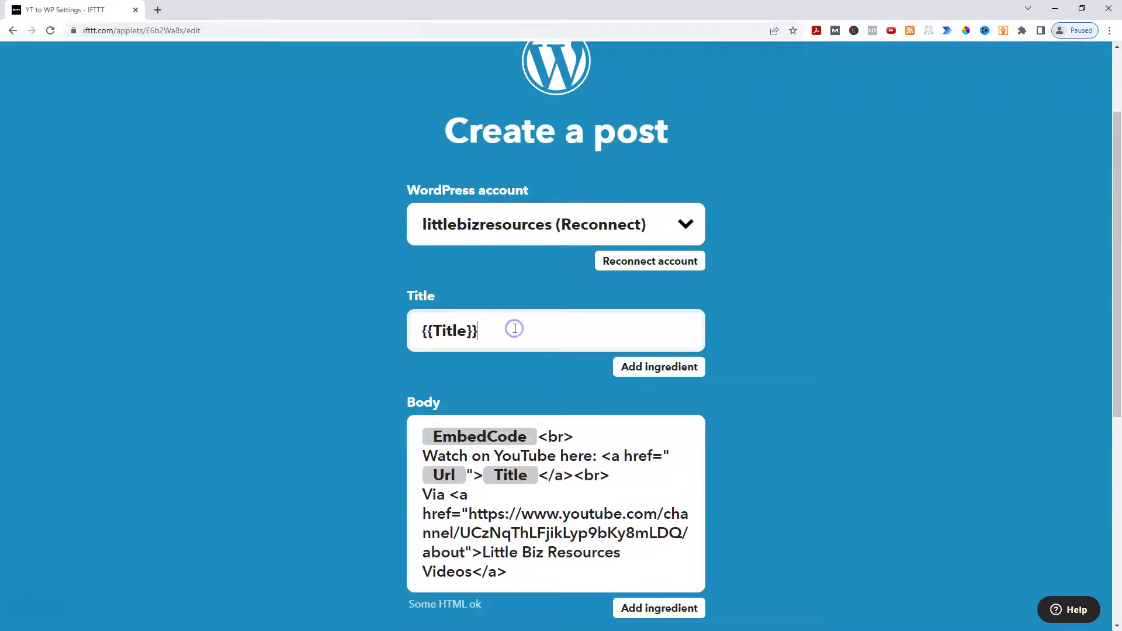
pyautogui.click(628, 367)
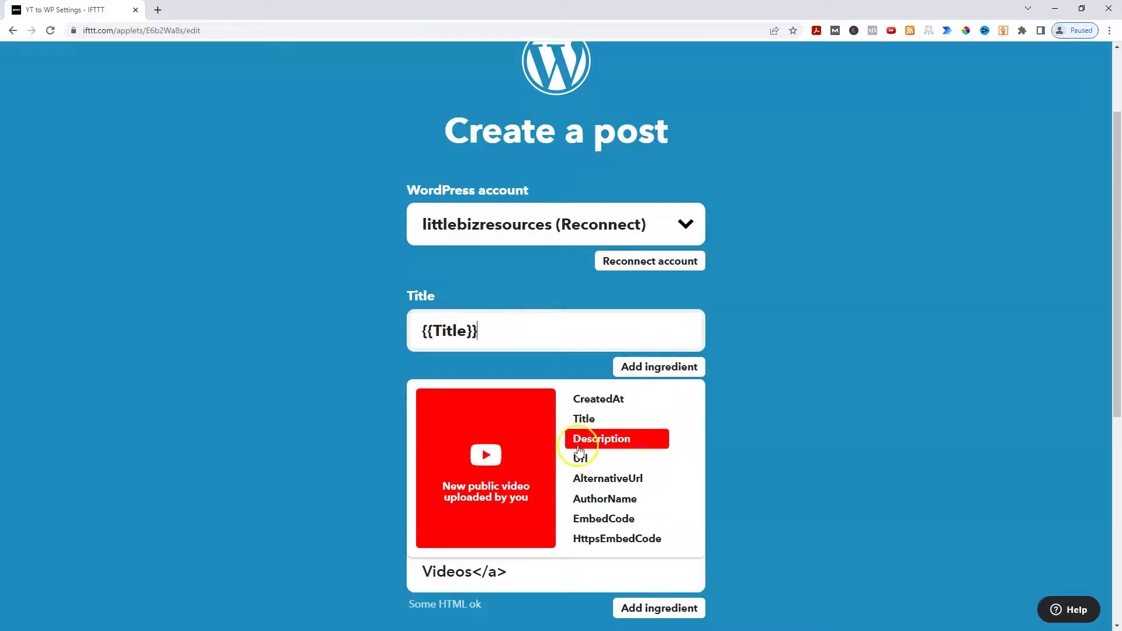
pyautogui.click(760, 328)
# Review the post body template with its embed code and links, and check the ingredients available for it.
pyautogui.scroll(-2, 381, 380)
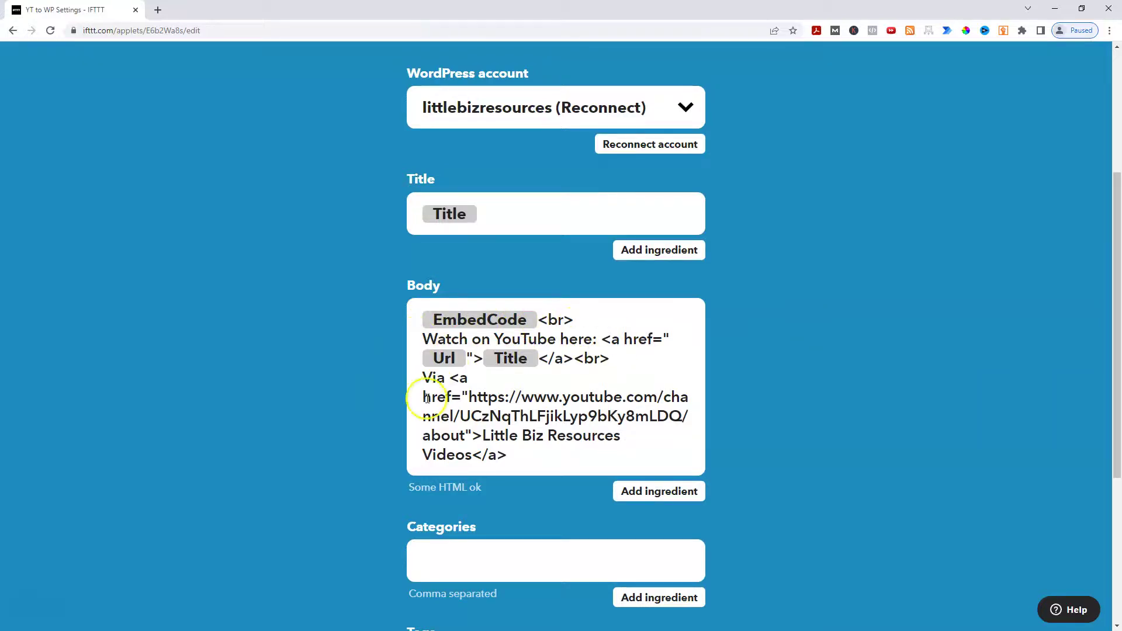
pyautogui.scroll(-2, 586, 466)
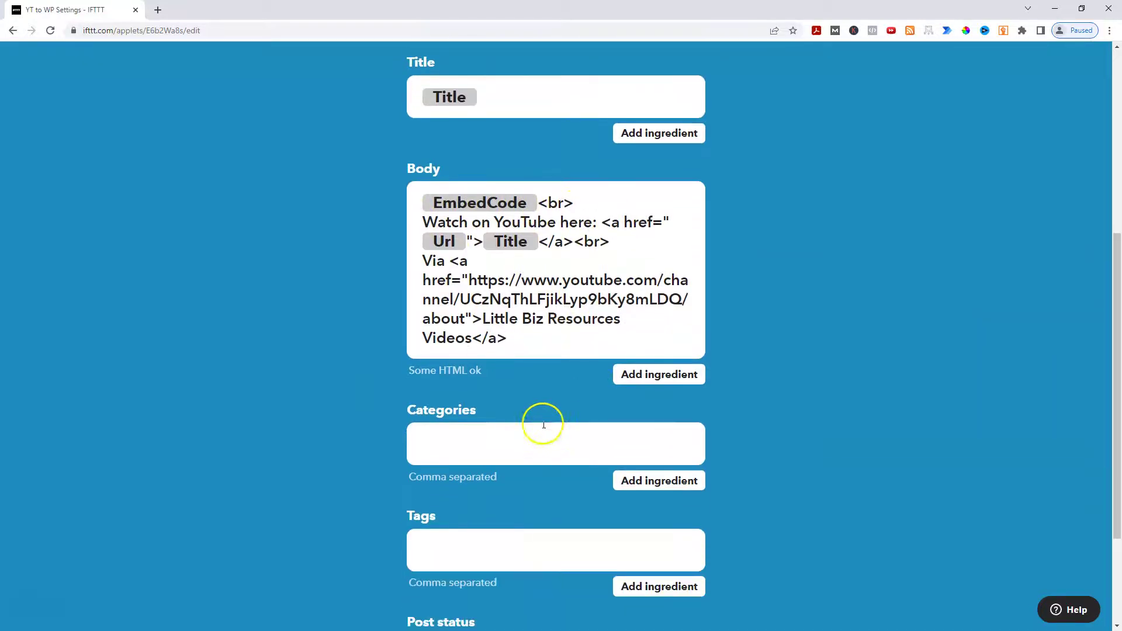
pyautogui.click(596, 349)
pyautogui.click(644, 379)
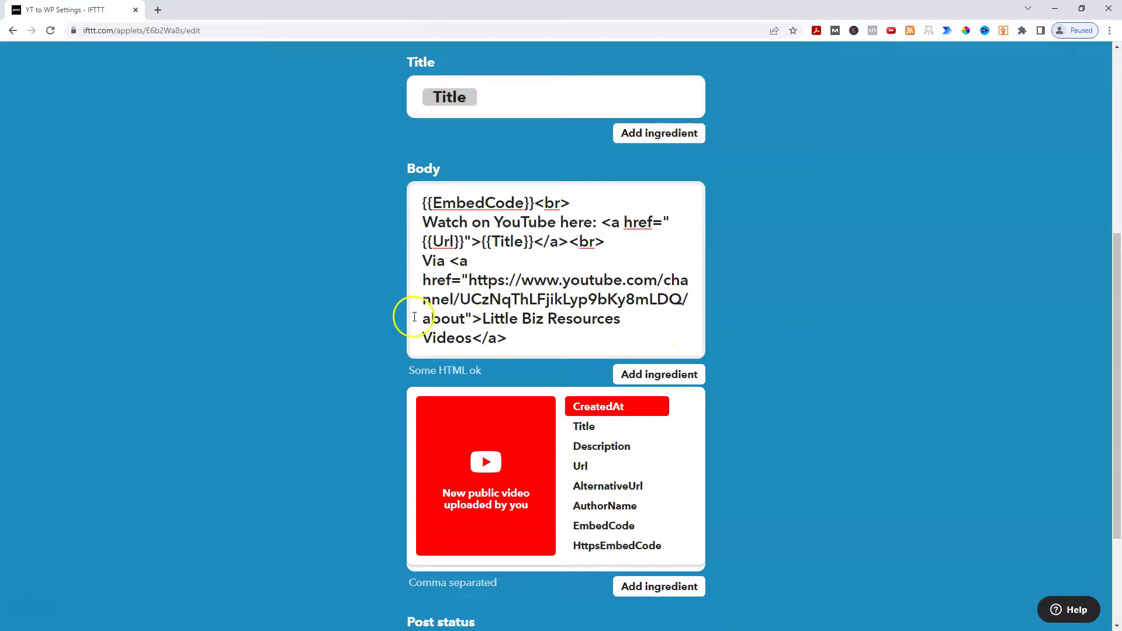
pyautogui.click(766, 363)
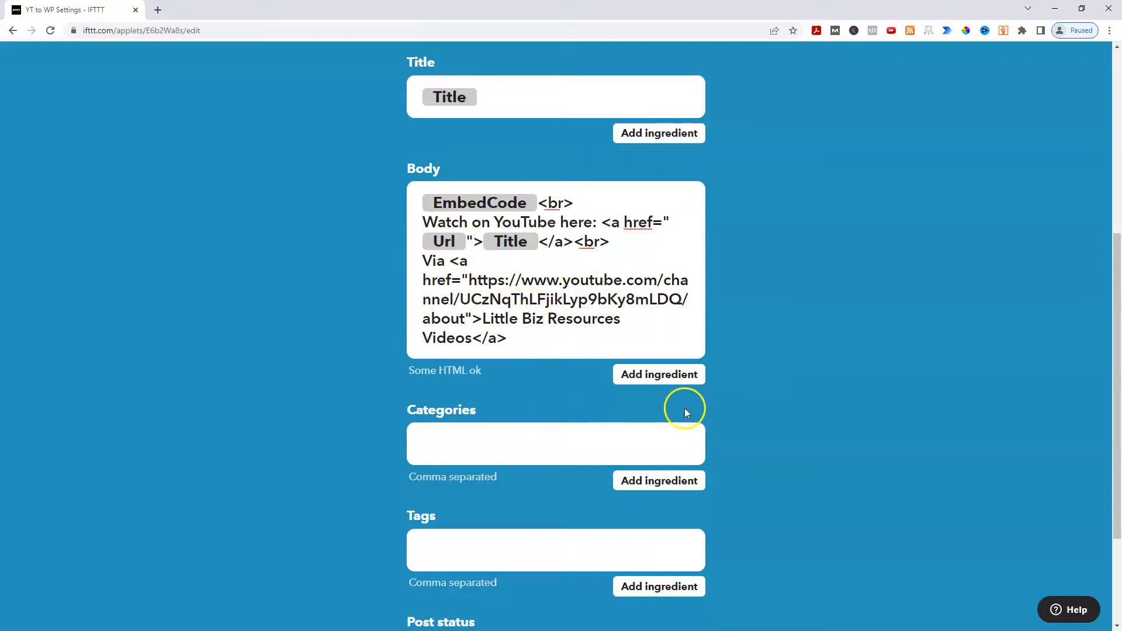
# Review the Categories and Tags fields and the Post status options, leaving the status at Publish immediately.
pyautogui.scroll(-1, 289, 377)
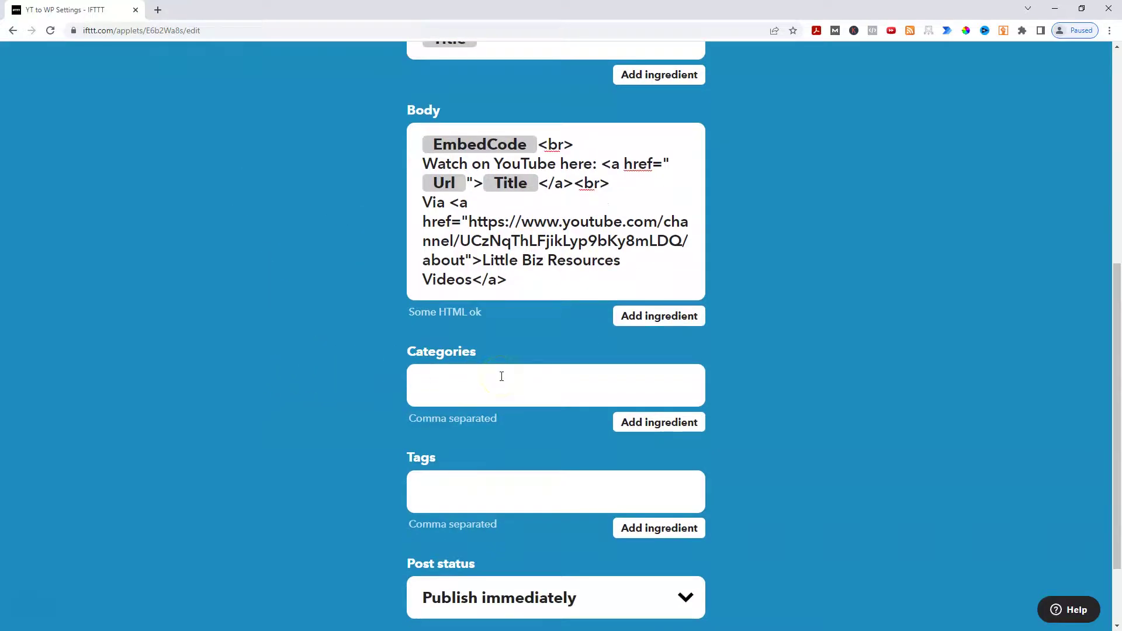
pyautogui.scroll(-2, 349, 402)
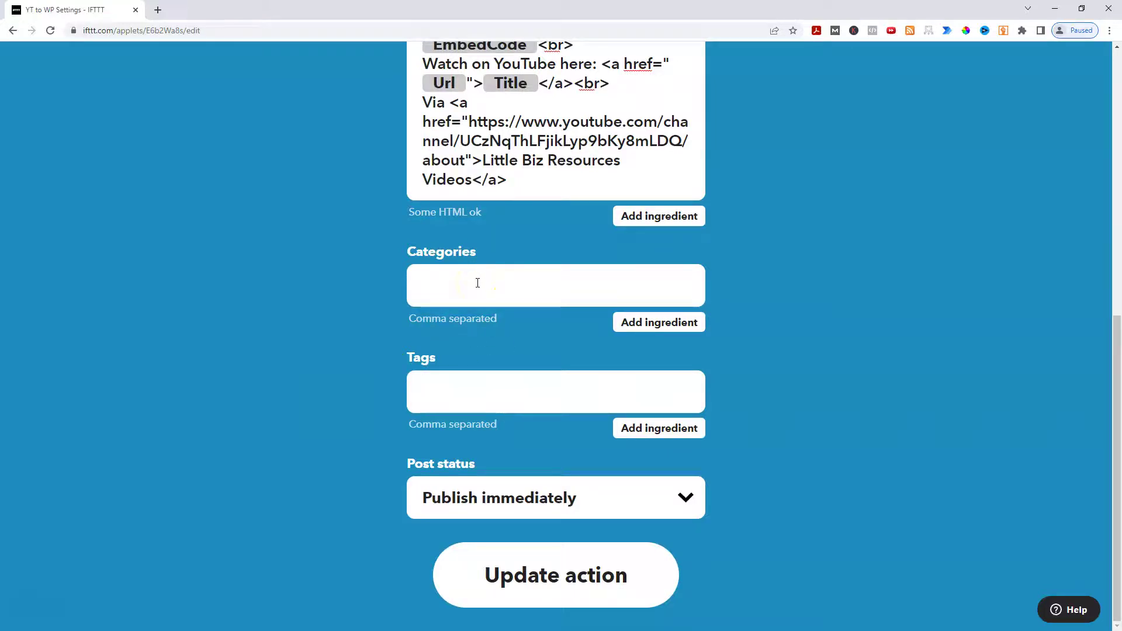
pyautogui.click(649, 501)
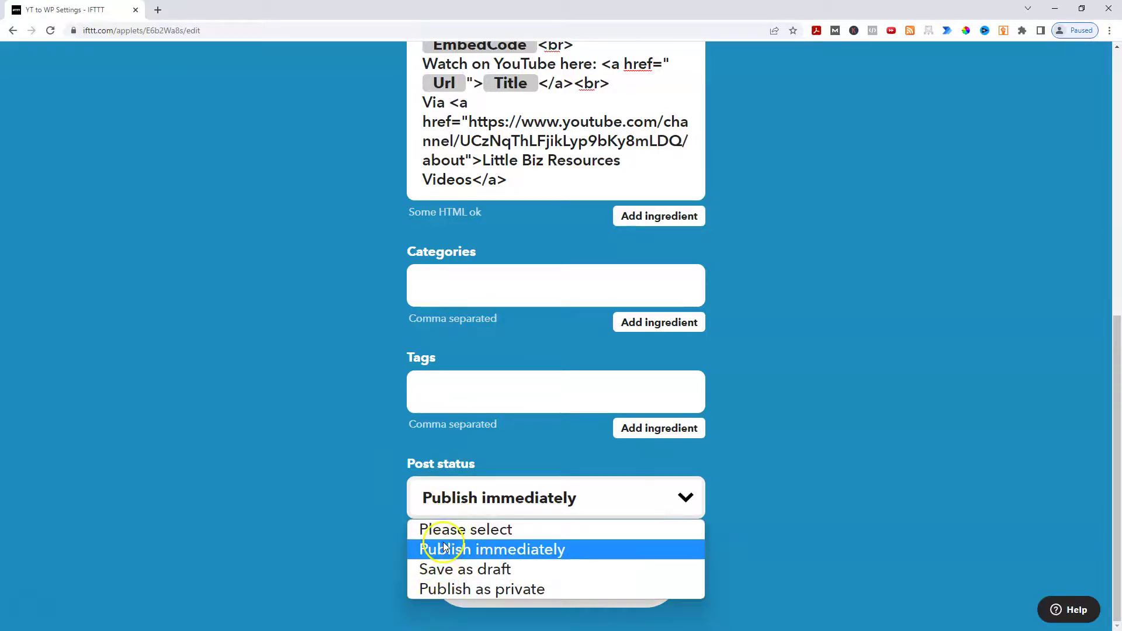
pyautogui.click(331, 445)
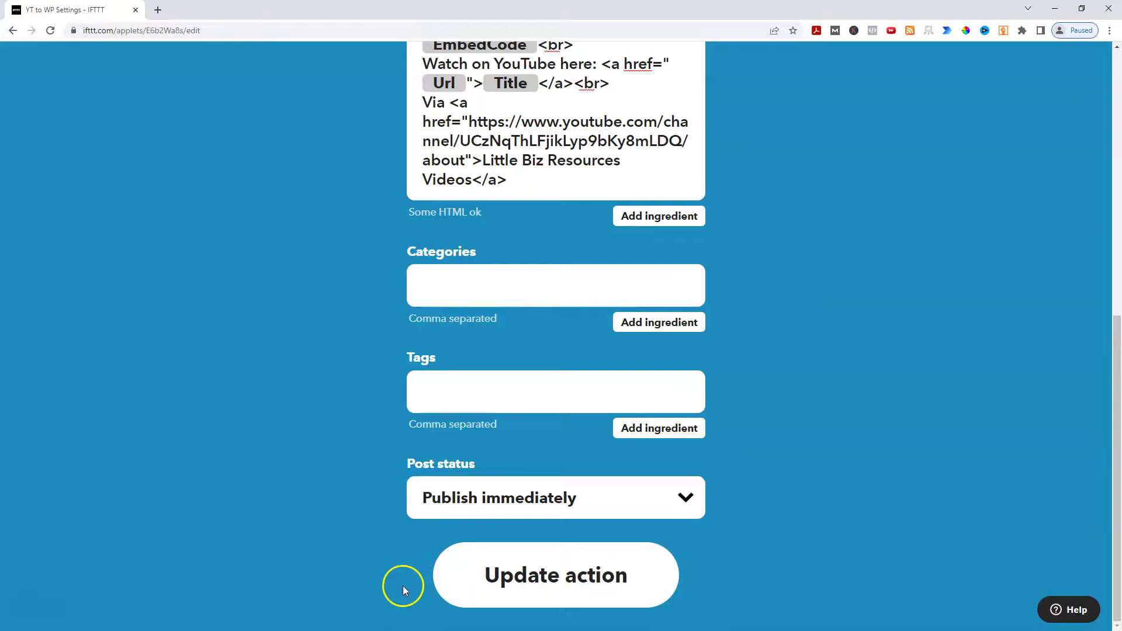
# Leave the WordPress action fields without updating them and return to the YT to WP applet's overview page.
pyautogui.scroll(8, 777, 438)
pyautogui.scroll(1, 774, 434)
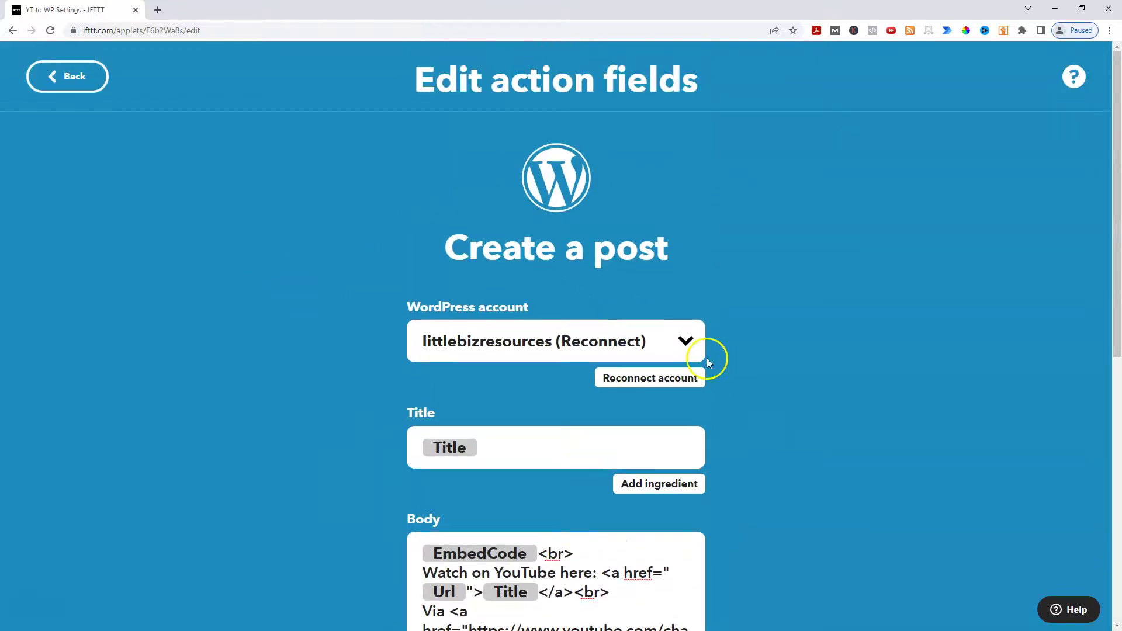
pyautogui.click(46, 78)
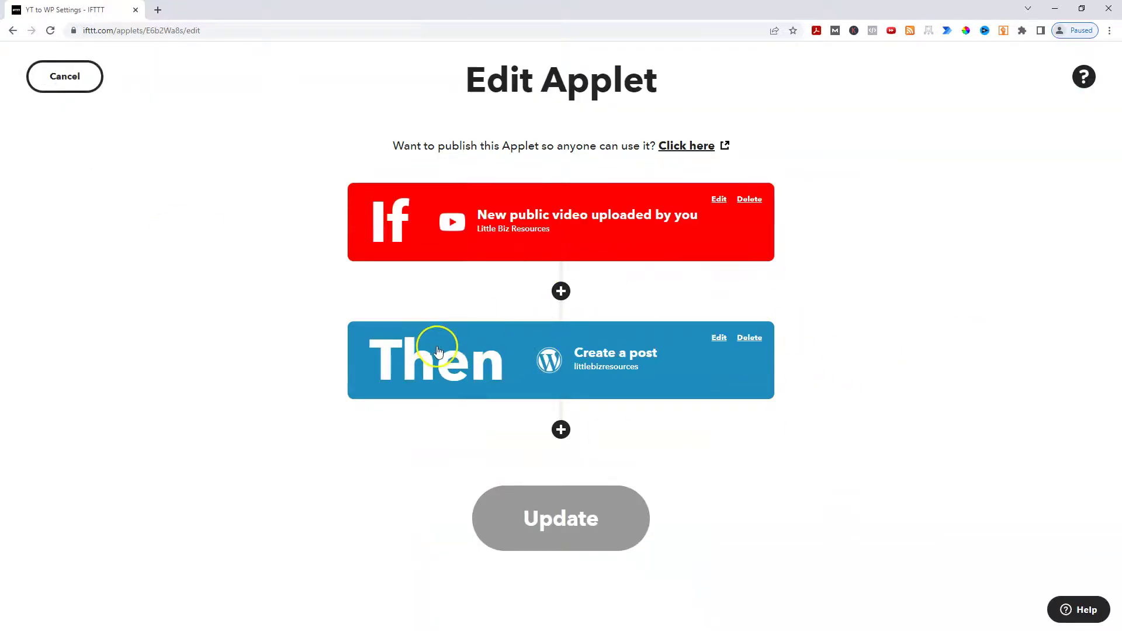
pyautogui.click(451, 370)
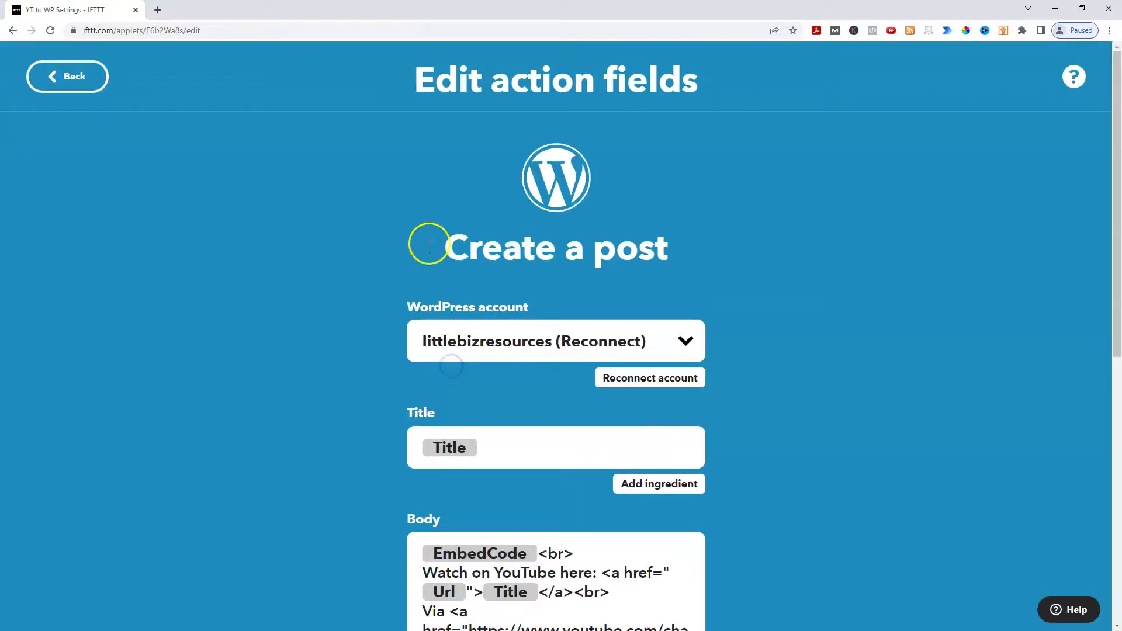
pyautogui.click(56, 77)
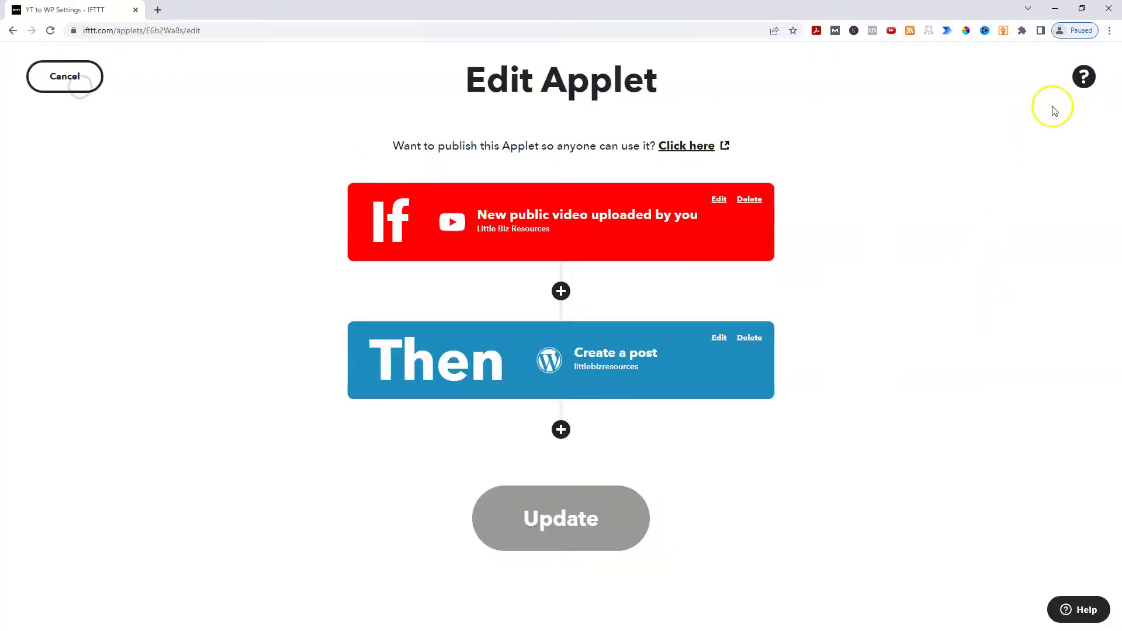
pyautogui.click(27, 82)
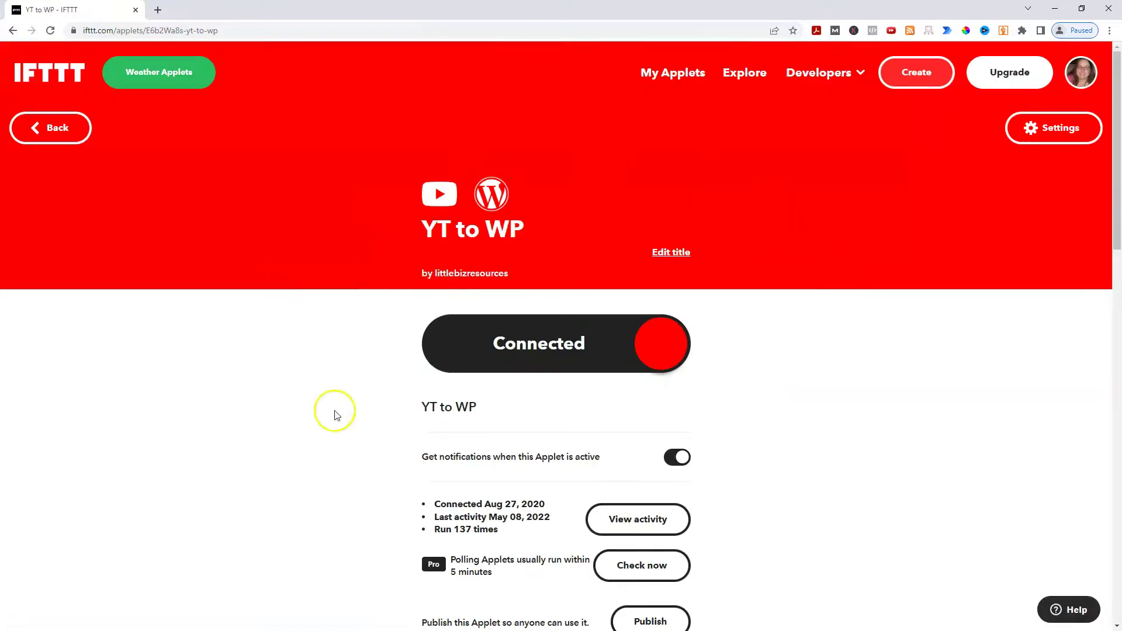
# Reopen the YT to WP applet's settings to review its If and Then parts, and cancel without updating.
pyautogui.click(1060, 128)
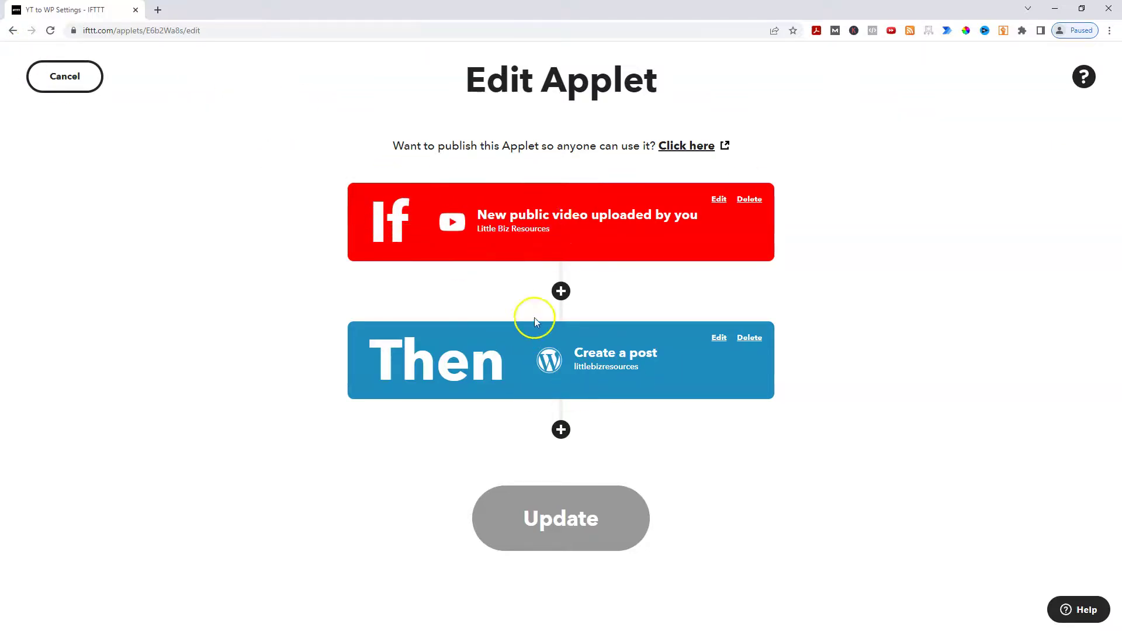
pyautogui.click(78, 87)
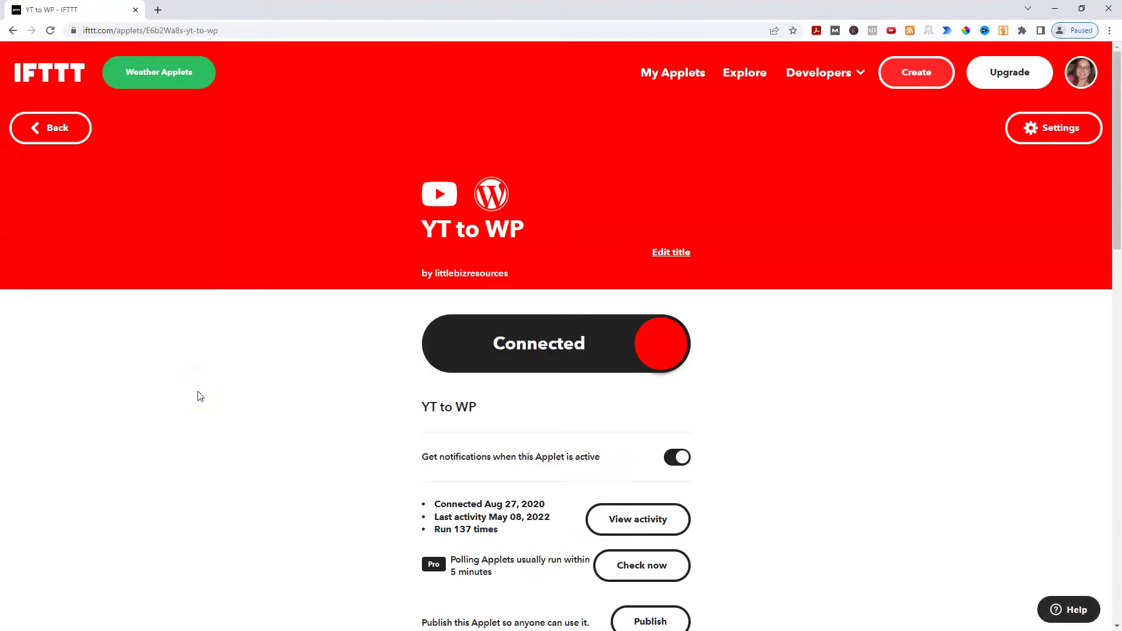
pyautogui.click(25, 604)
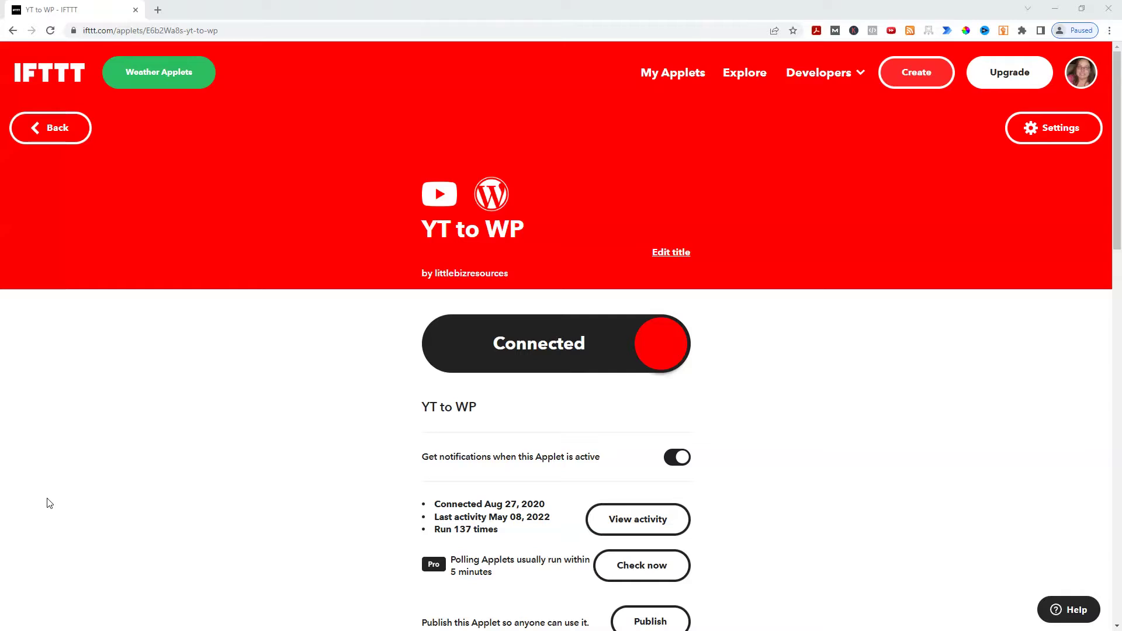
pyautogui.click(64, 470)
# Browse the Explore page for other applets and services that can be automated.
pyautogui.click(744, 70)
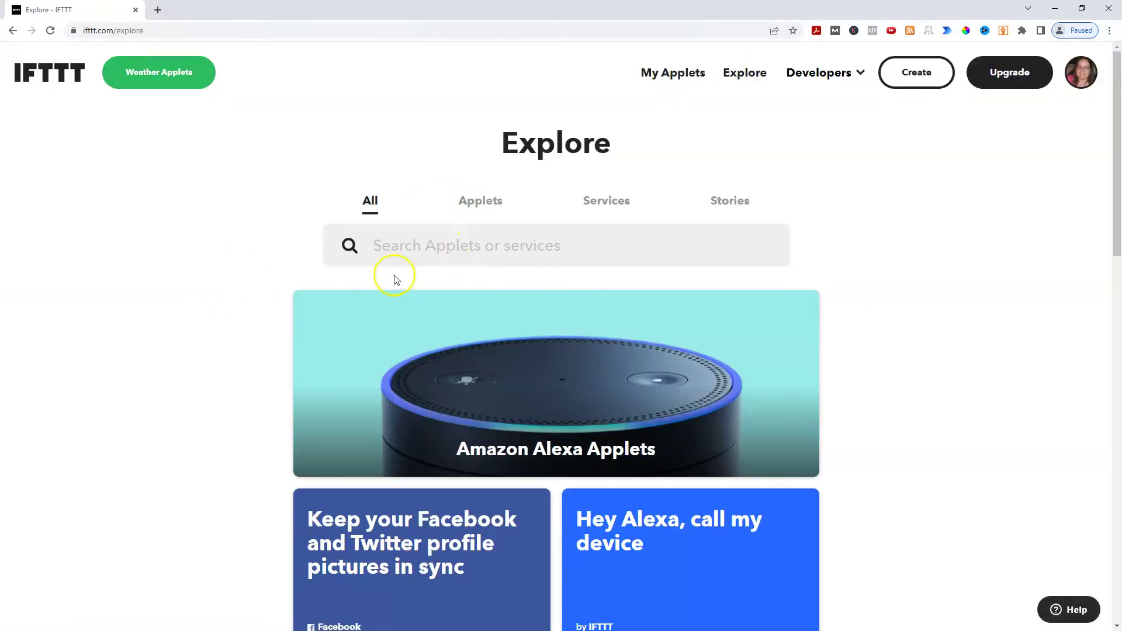
pyautogui.scroll(-4, 239, 299)
pyautogui.scroll(-10, 239, 300)
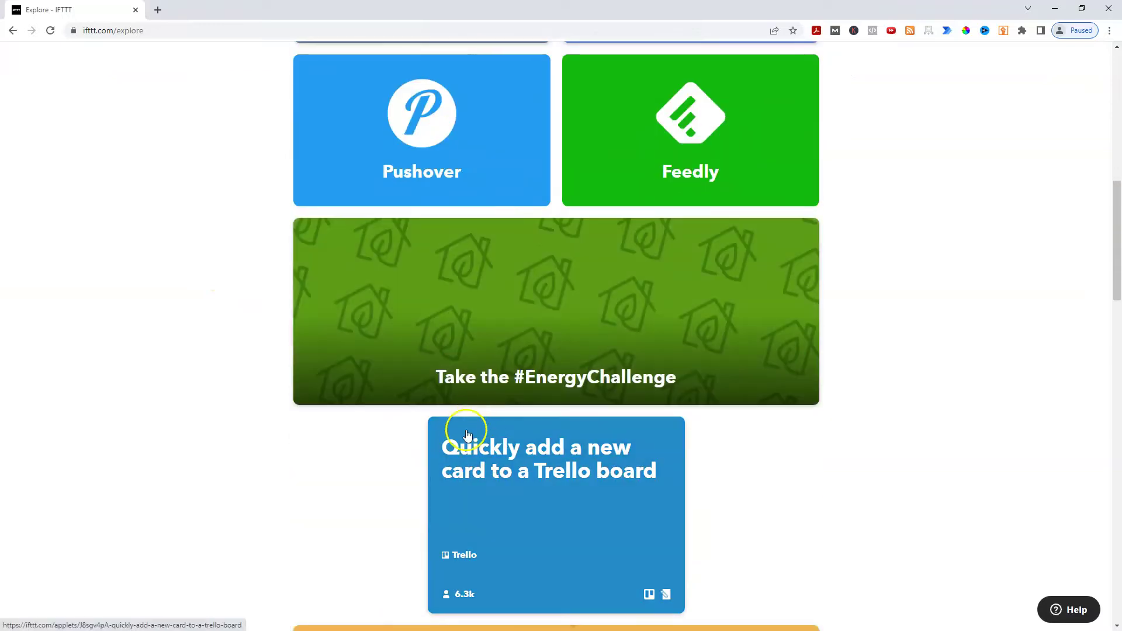
pyautogui.scroll(14, 184, 383)
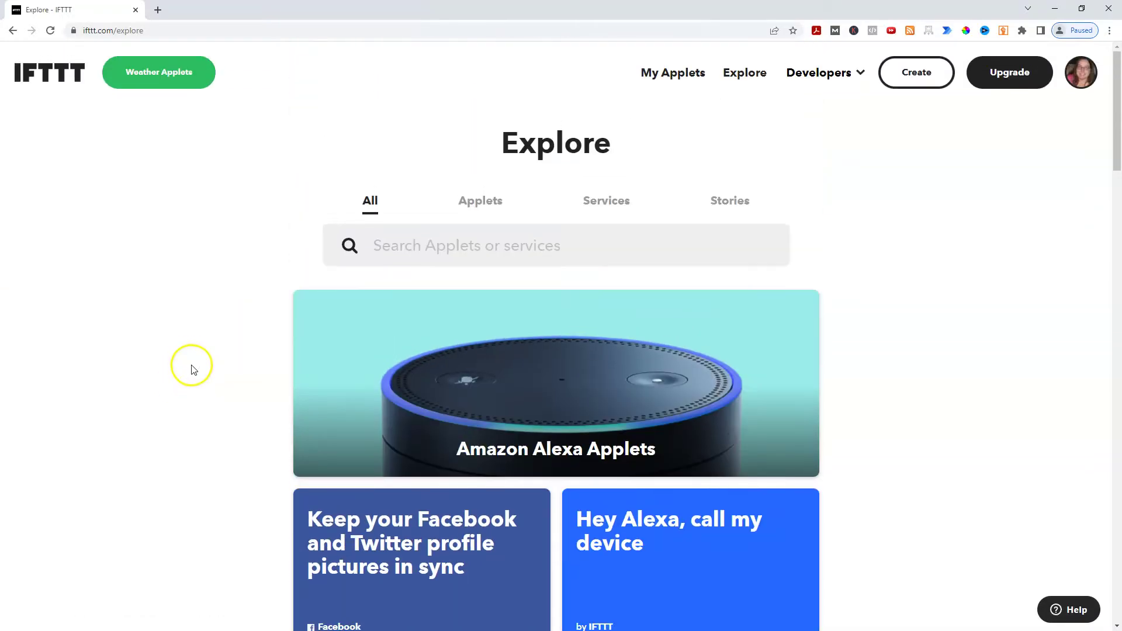